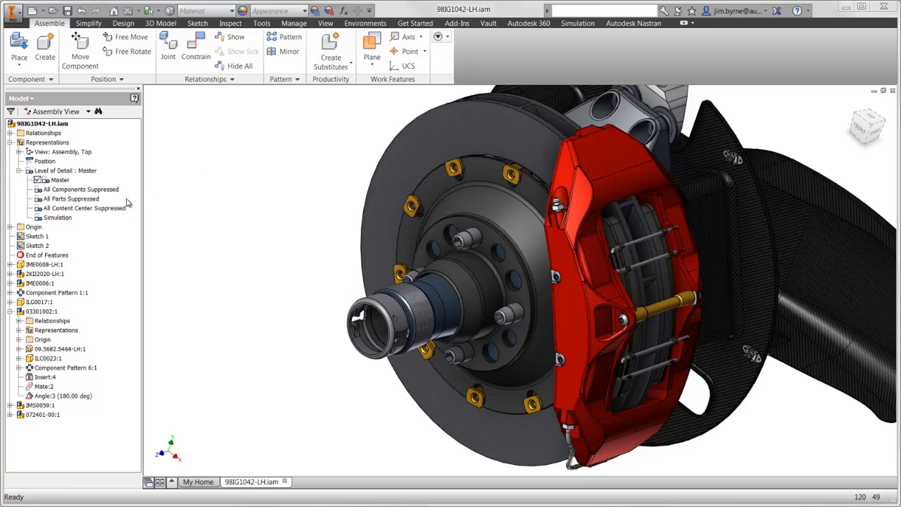
Activate the Simulation level of detail and show the Nastran model tree with its Model branch expanded.
double_click(66, 219)
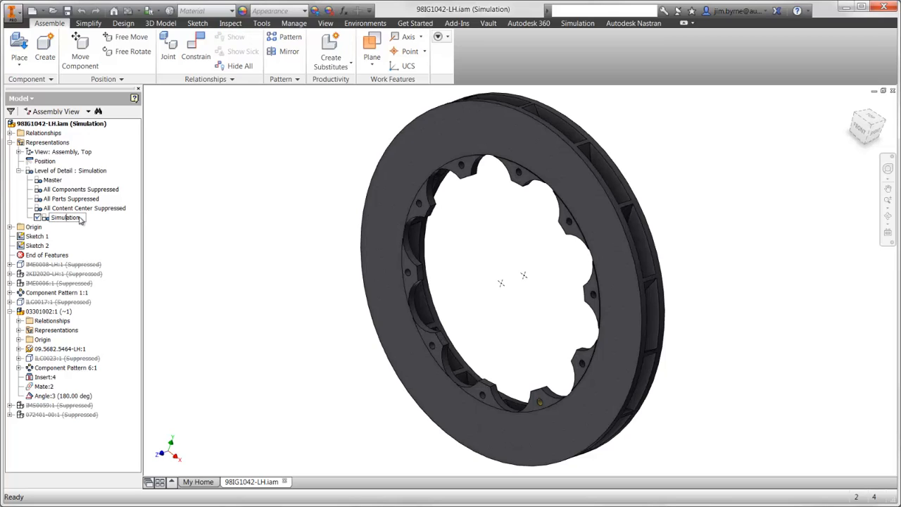
click(614, 25)
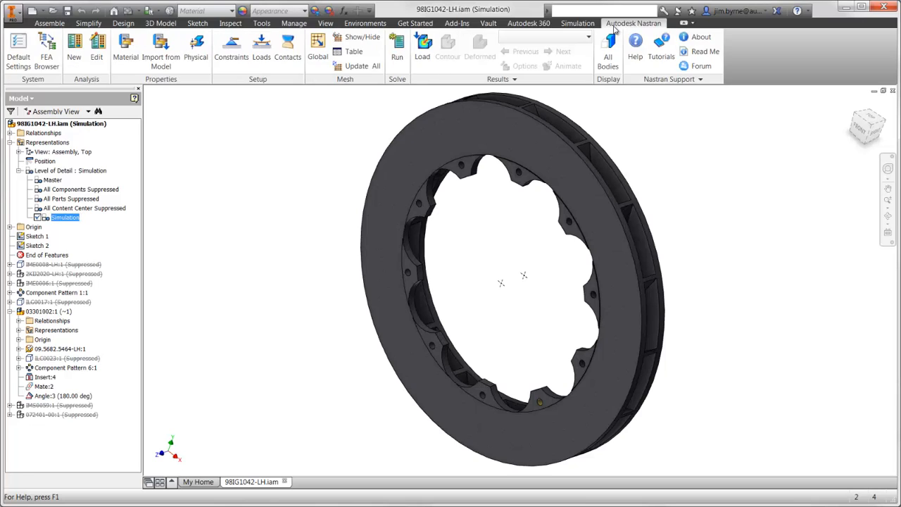
click(48, 60)
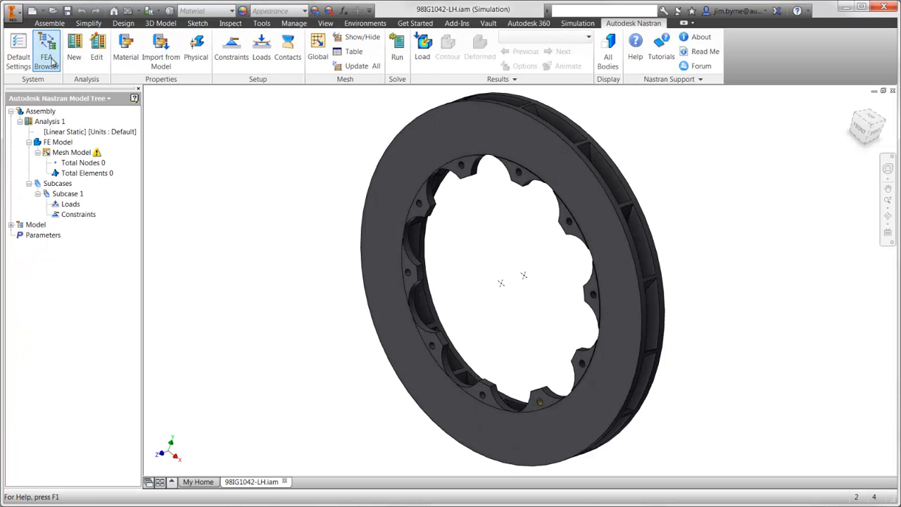
click(12, 223)
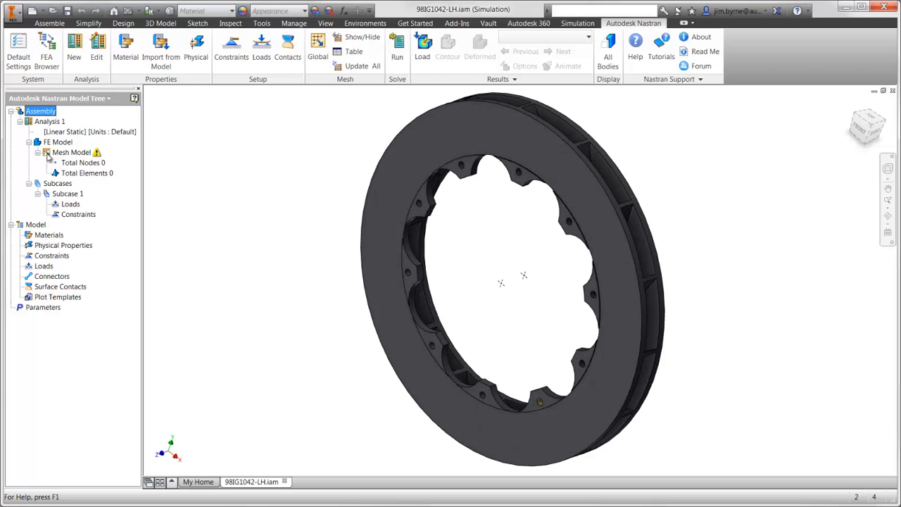
Change the type of Analysis 1 to Linear Steady State Heat Transfer.
right_click(49, 121)
click(73, 137)
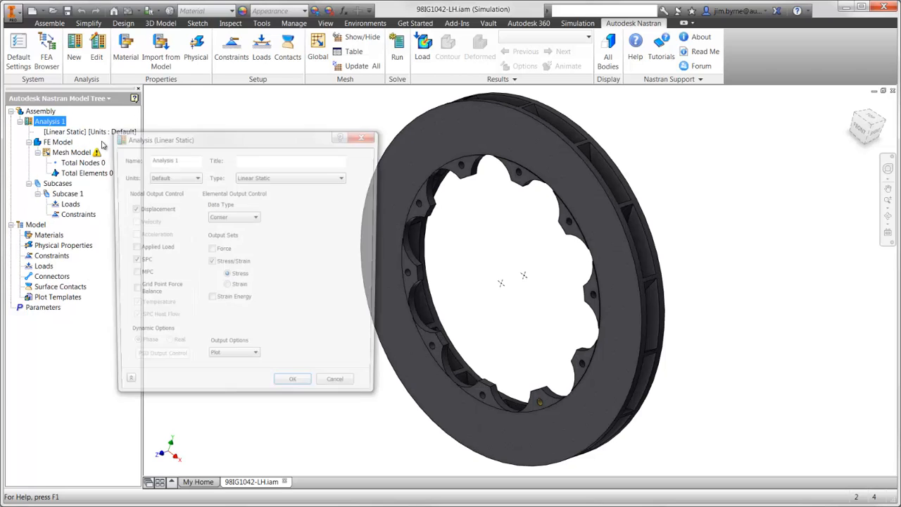
click(240, 177)
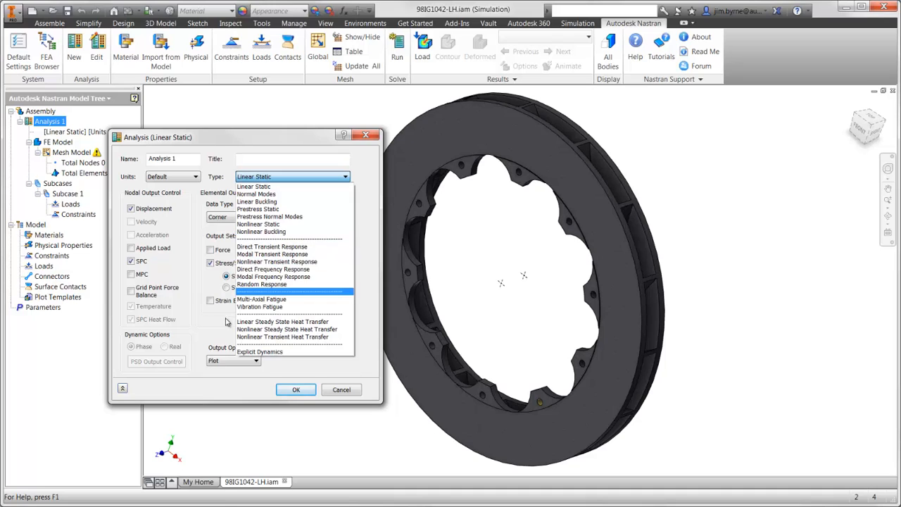
click(242, 322)
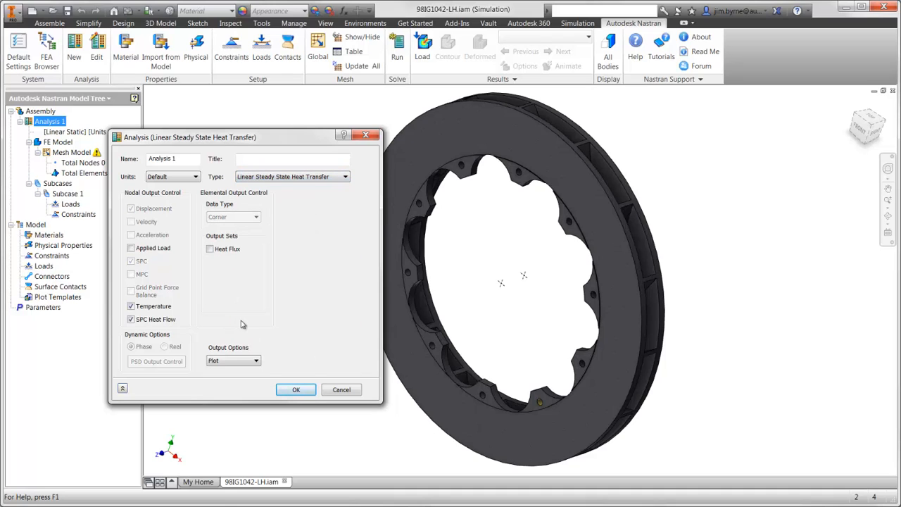
click(293, 389)
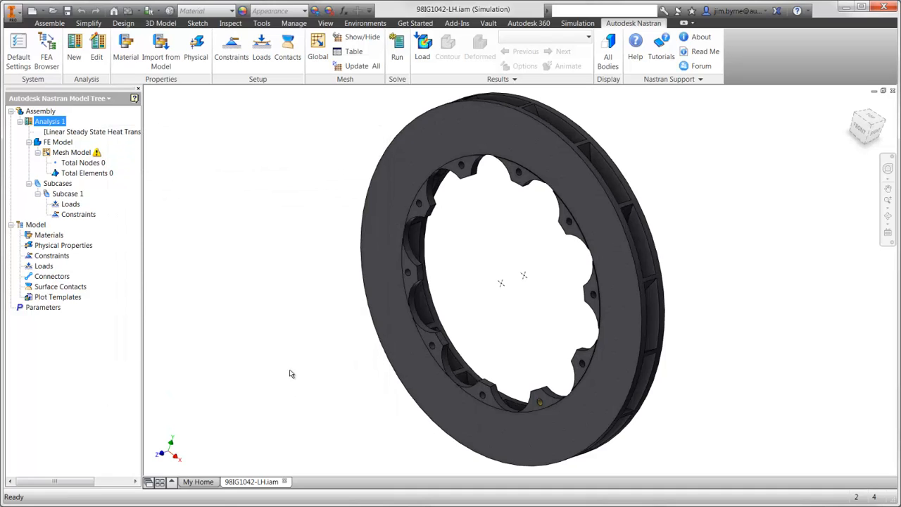
Import the material from the model and create a solid-element physical property using Silicon Nitride with associated geometry enabled.
click(161, 62)
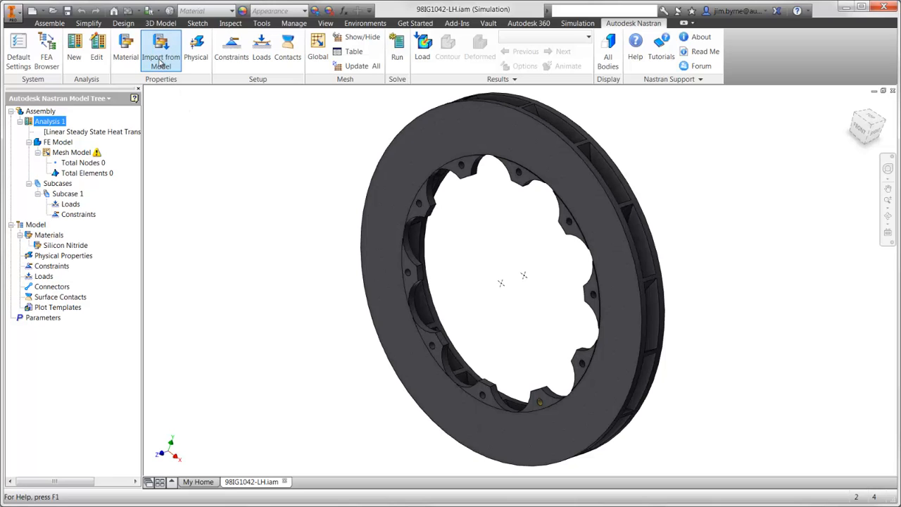
click(197, 55)
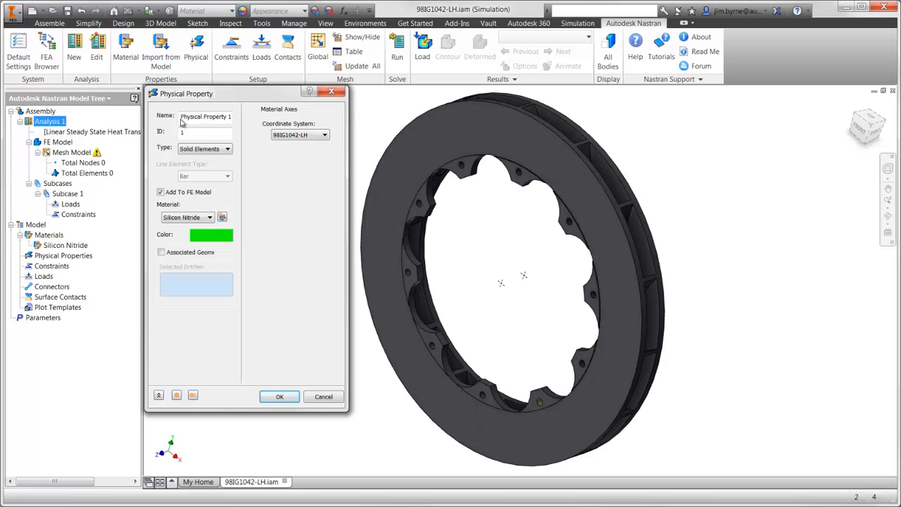
click(161, 252)
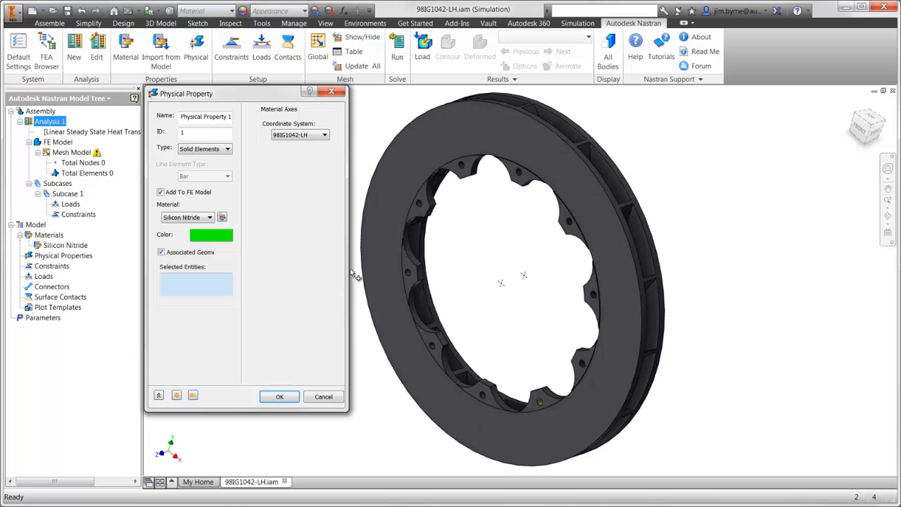
click(279, 397)
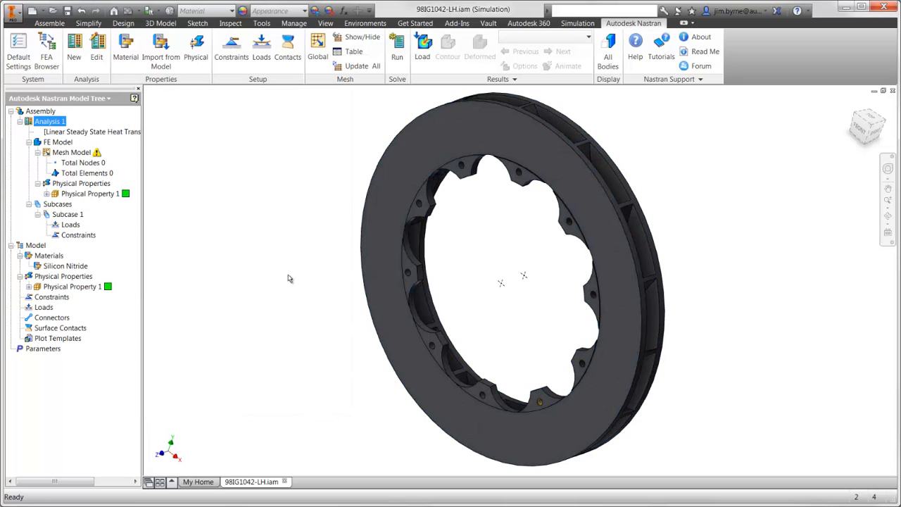
Mesh the brake disc with parabolic elements at a global element size of 5 mm.
click(318, 50)
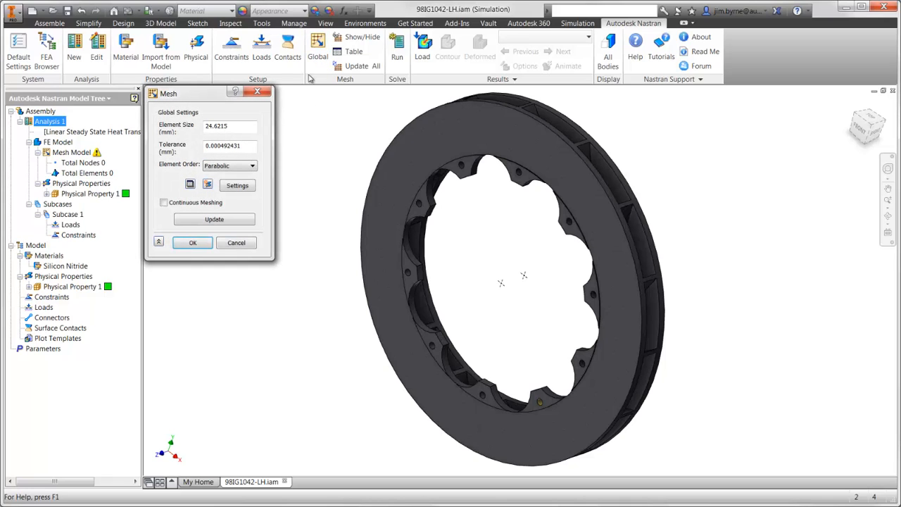
drag(245, 121, 197, 131)
text(5)
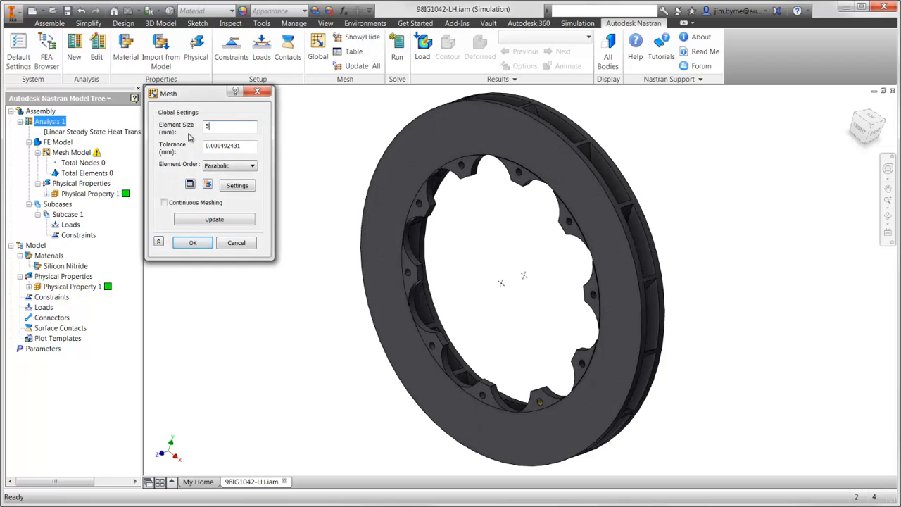
click(193, 243)
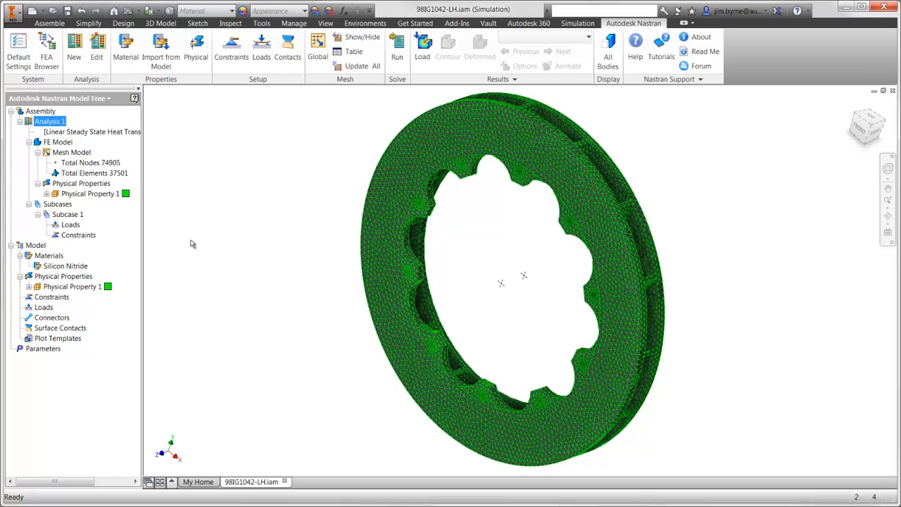
Start a convection load and select all disc faces except the two large flat braking faces.
click(261, 50)
click(224, 148)
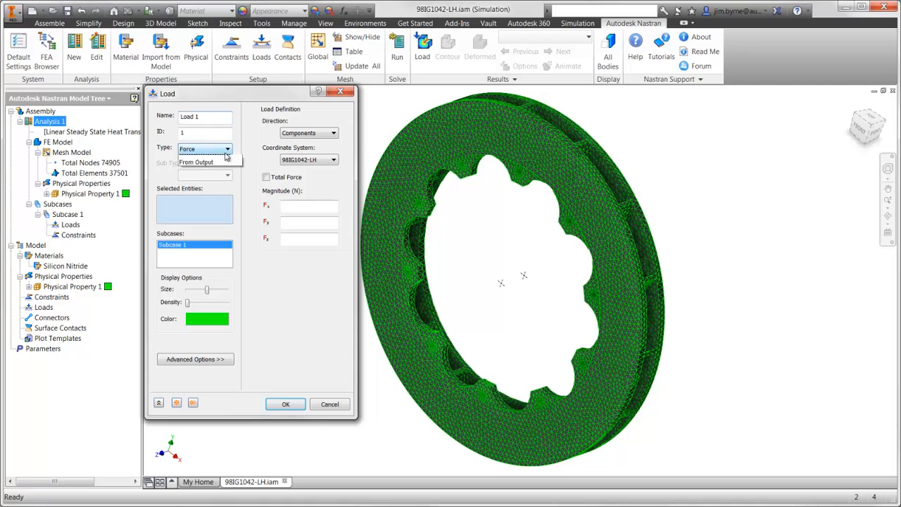
click(187, 243)
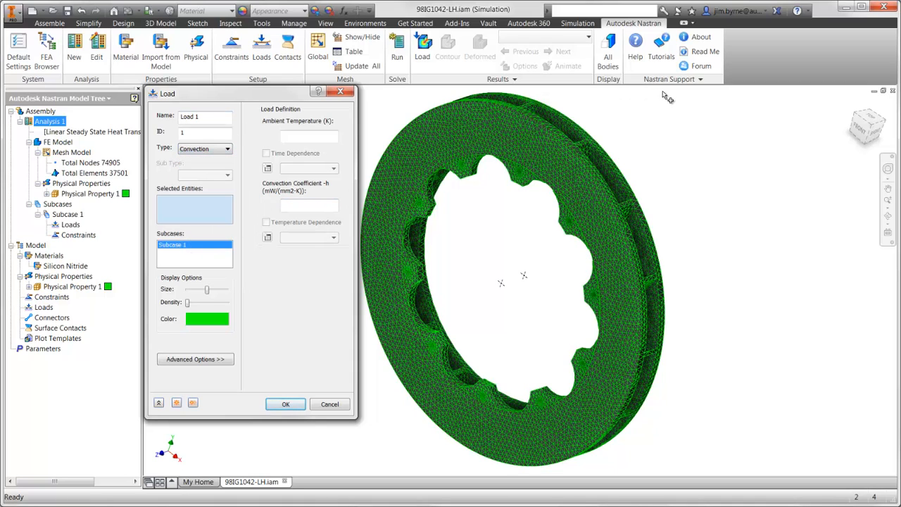
drag(663, 91, 339, 481)
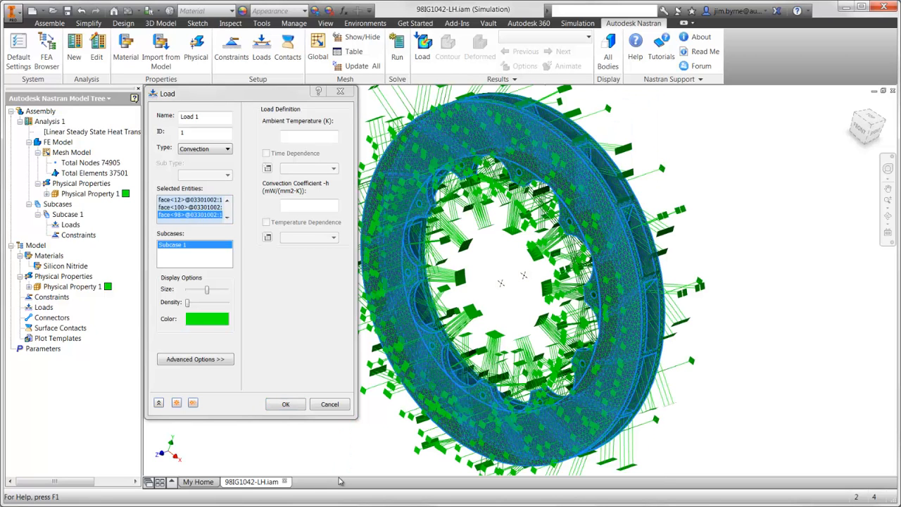
ctrl+click(432, 398)
shift+middle_drag(432, 396, 433, 394)
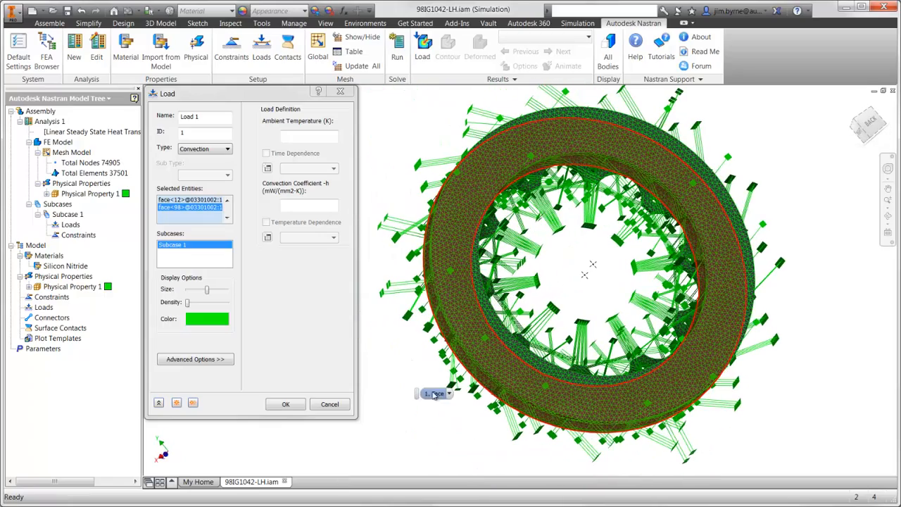
ctrl+click(493, 352)
Set the convection load to 293 K ambient temperature and a 0.5458 mW/(mm2·K) coefficient, and create it.
click(315, 138)
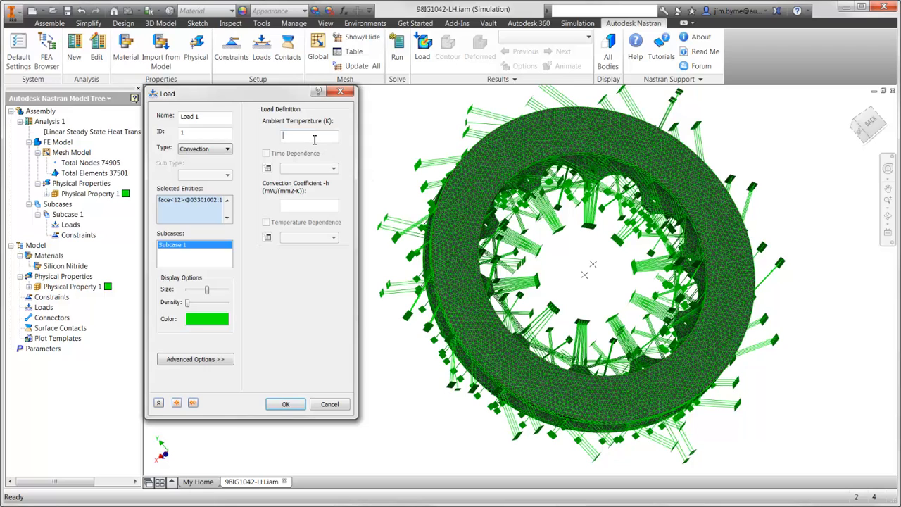
text(293)
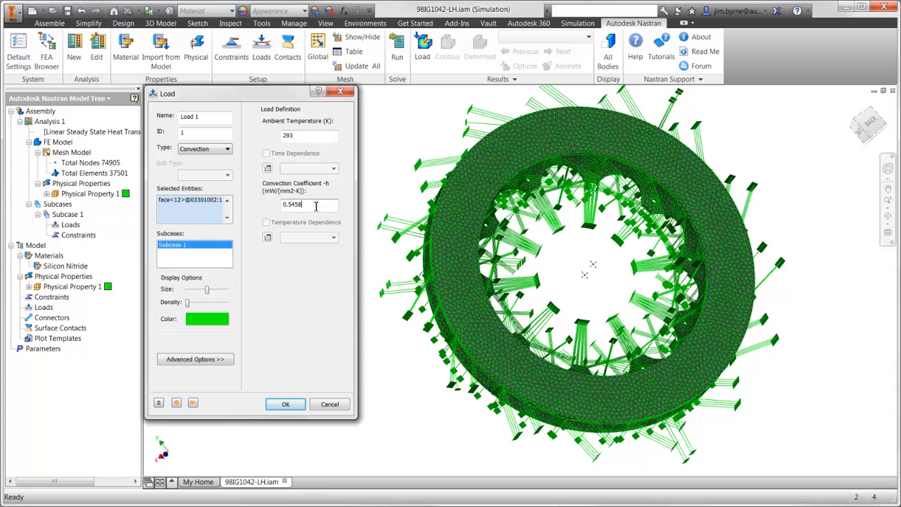
click(285, 404)
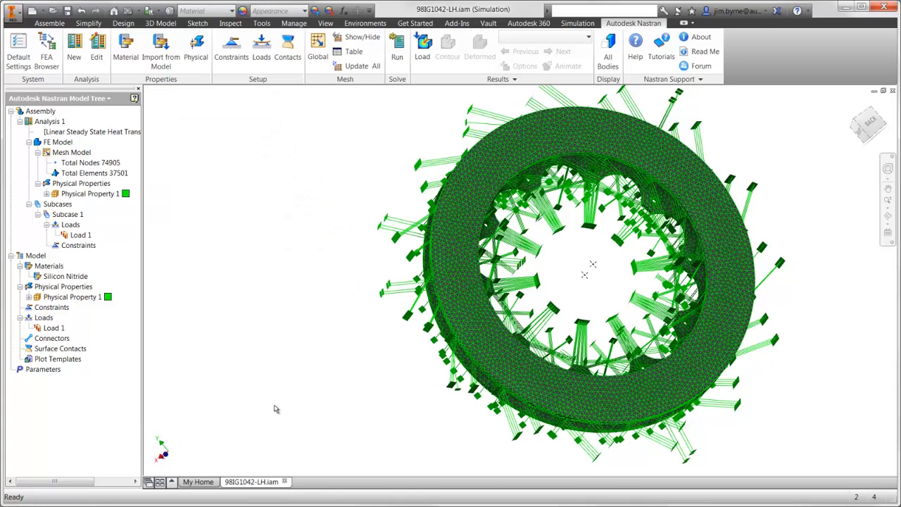
Add a heat flux load of 150 mW/mm2 on both large flat faces of the disc.
click(261, 49)
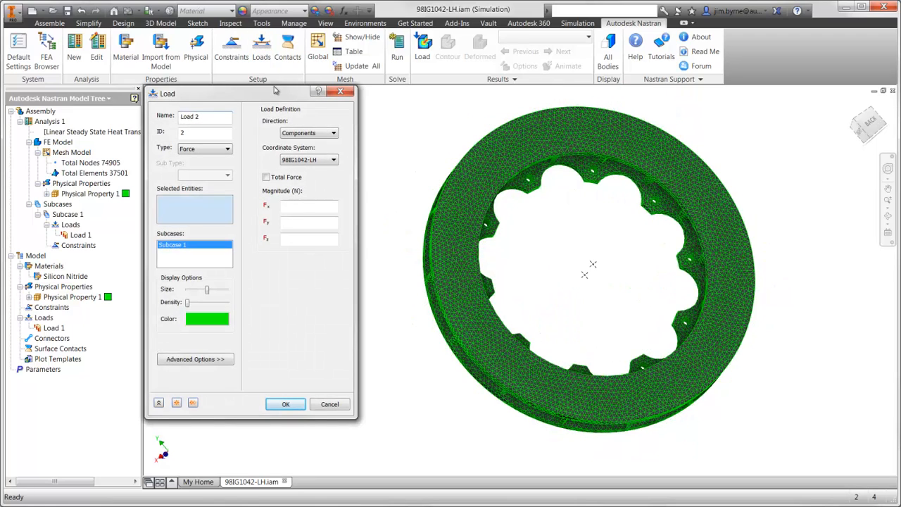
click(218, 149)
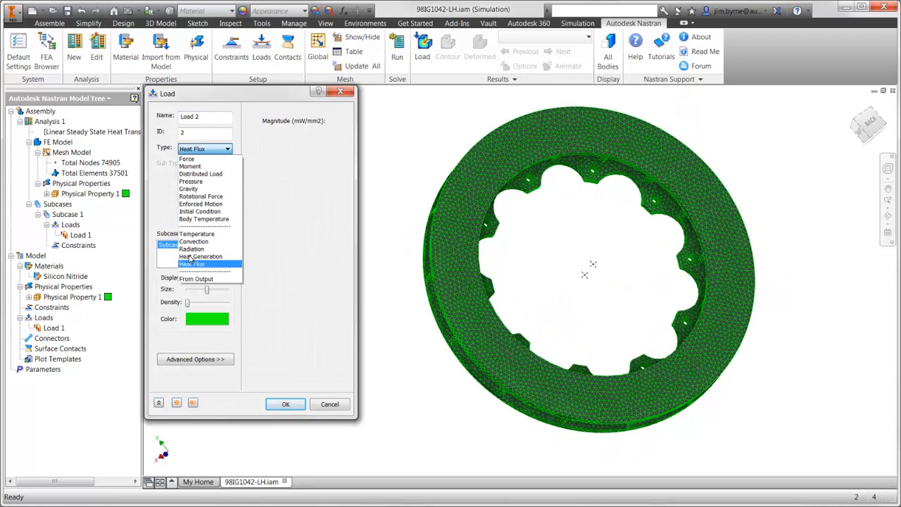
click(204, 266)
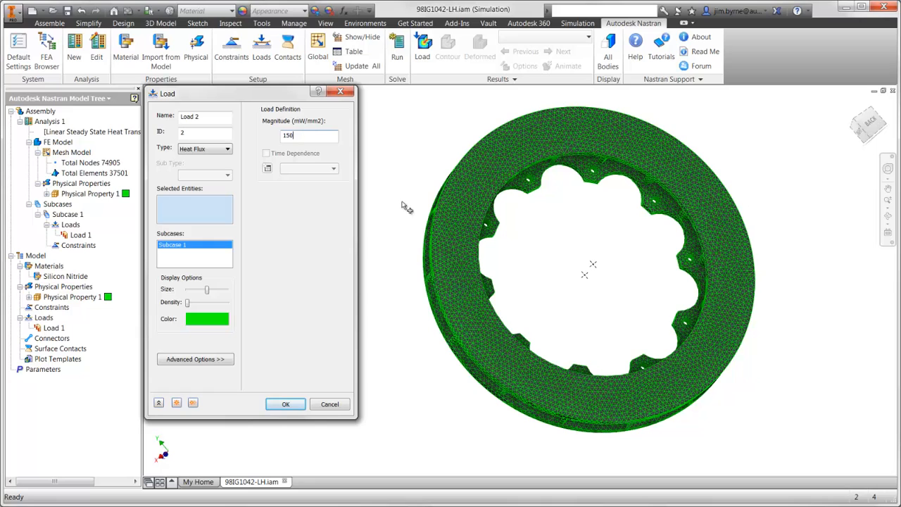
click(455, 228)
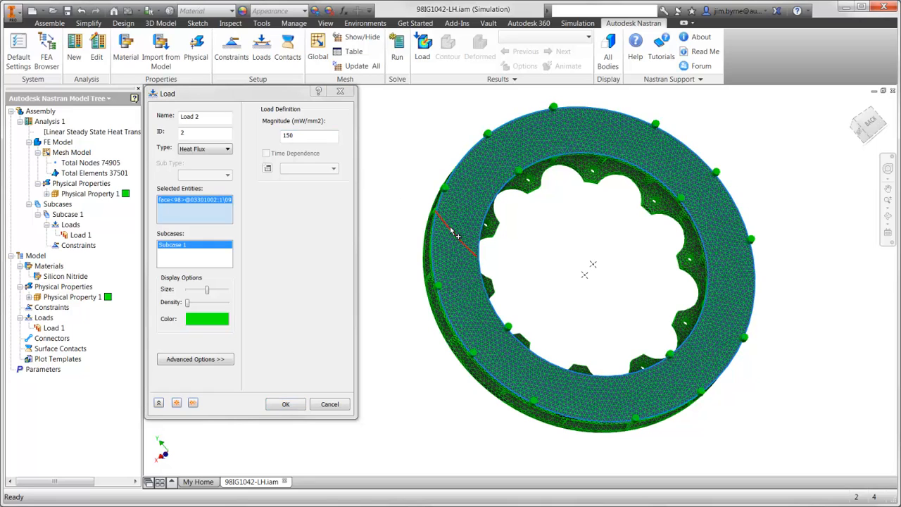
click(854, 105)
click(429, 296)
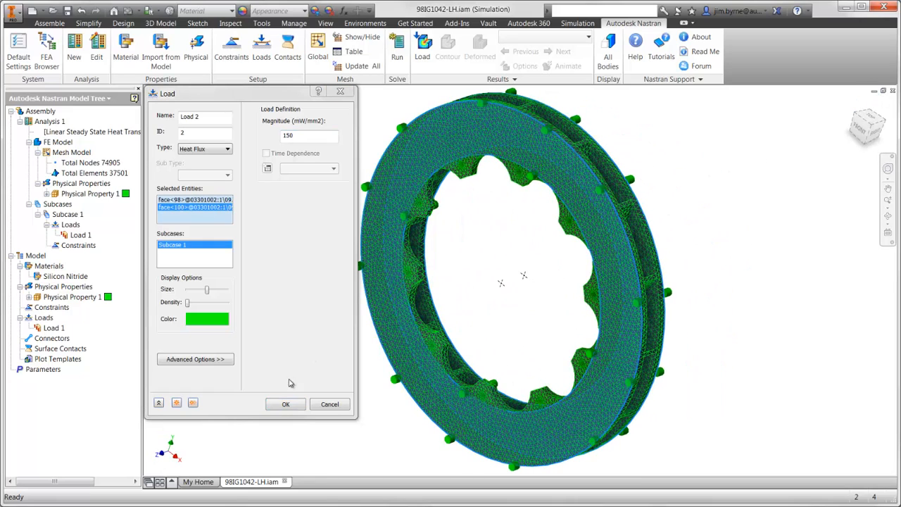
click(285, 404)
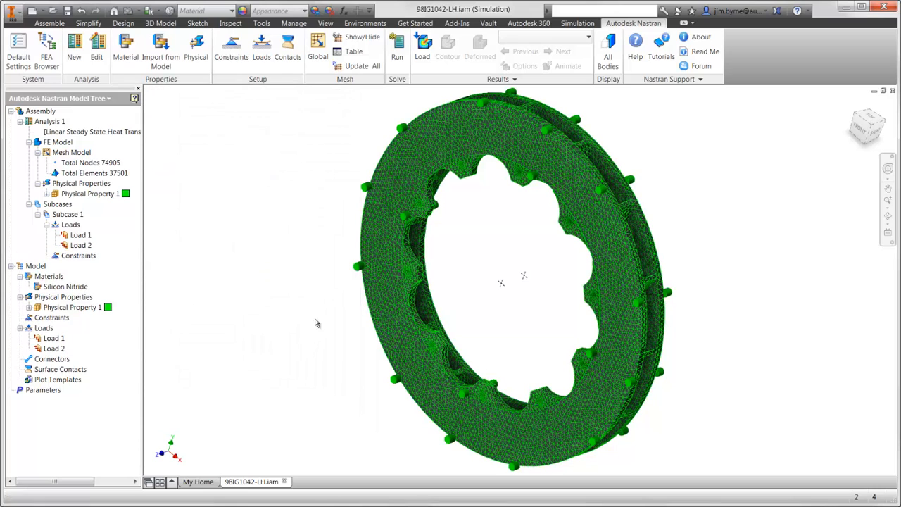
Run the heat transfer analysis and display the temperature contour plot with all visibility options hidden.
click(397, 59)
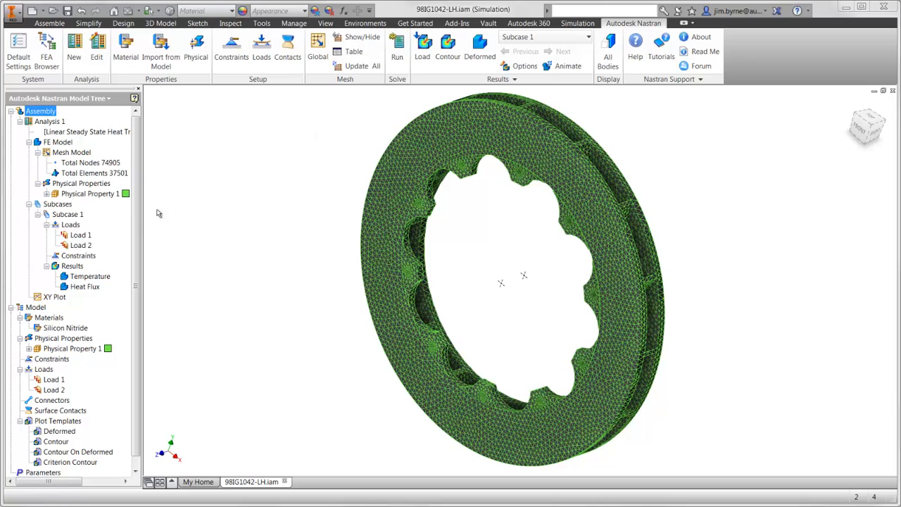
right_click(90, 279)
click(109, 286)
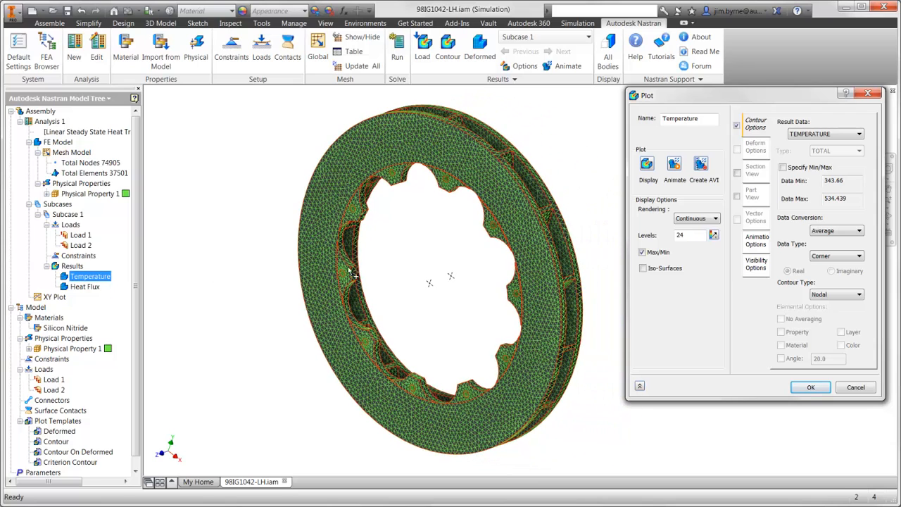
click(754, 272)
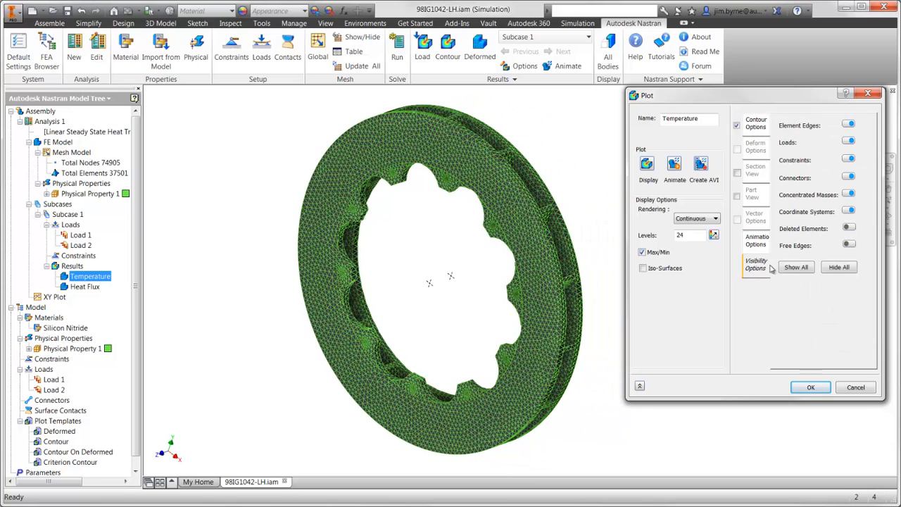
click(648, 166)
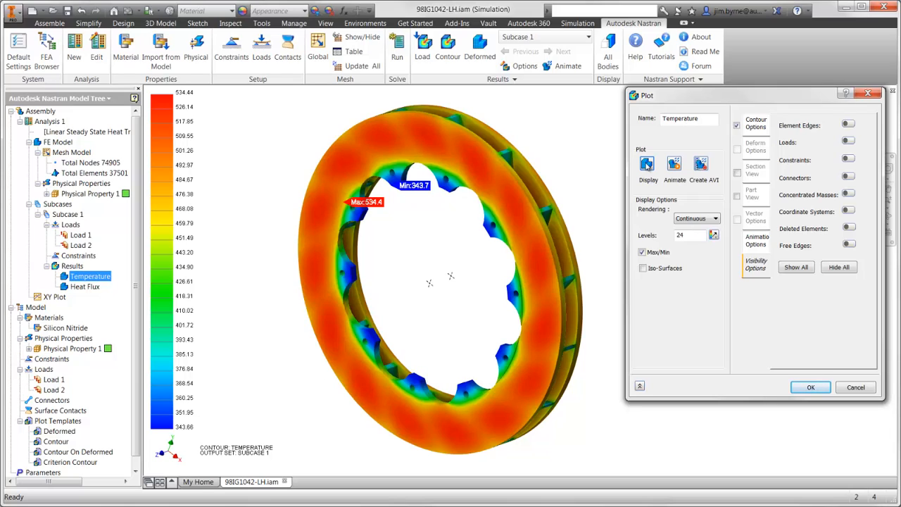
click(799, 391)
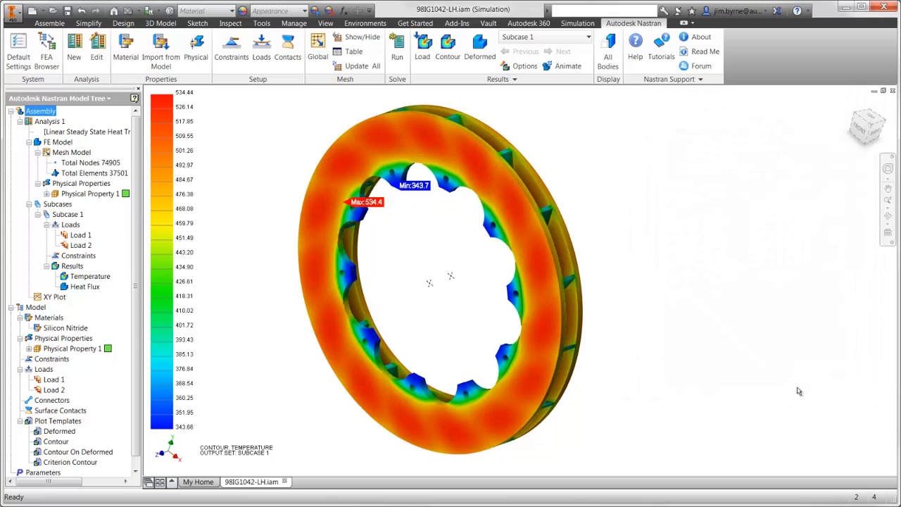
Change the analysis type to Linear Static and accept removing the invalid heat loads from the subcase.
right_click(54, 124)
click(69, 138)
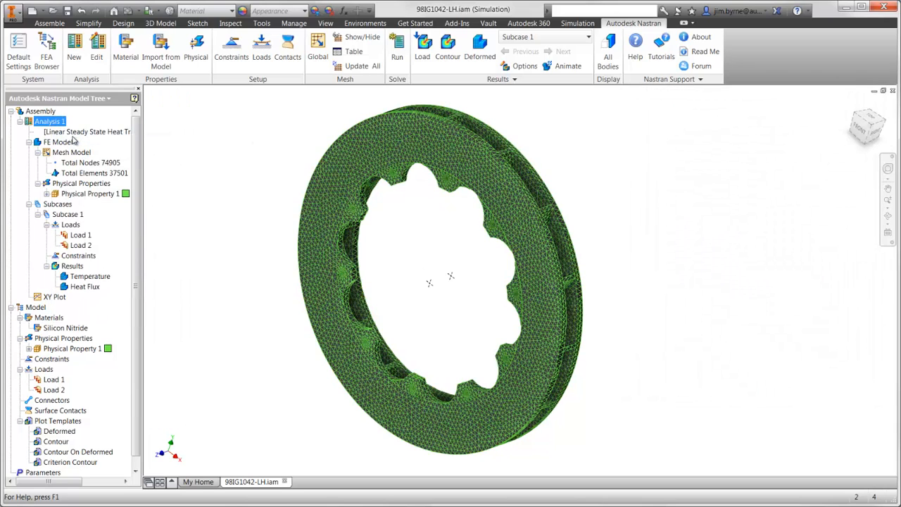
click(280, 177)
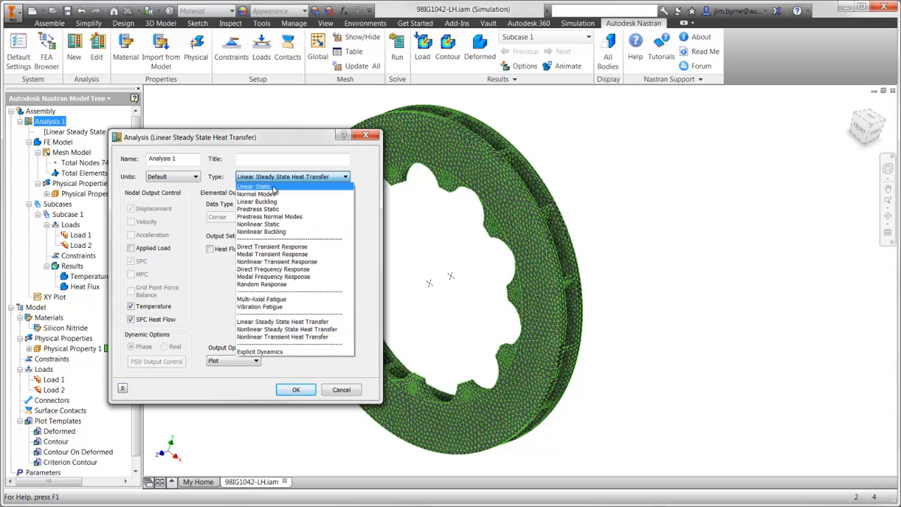
click(279, 185)
click(296, 388)
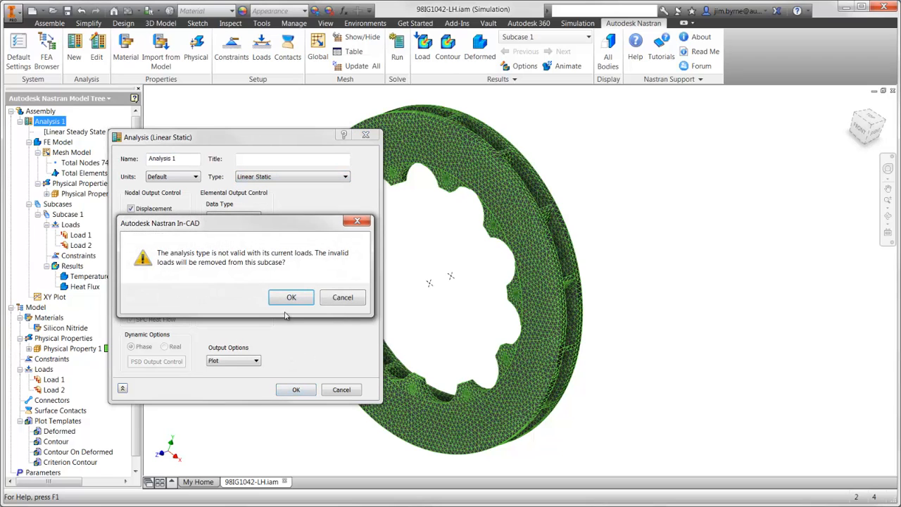
click(291, 301)
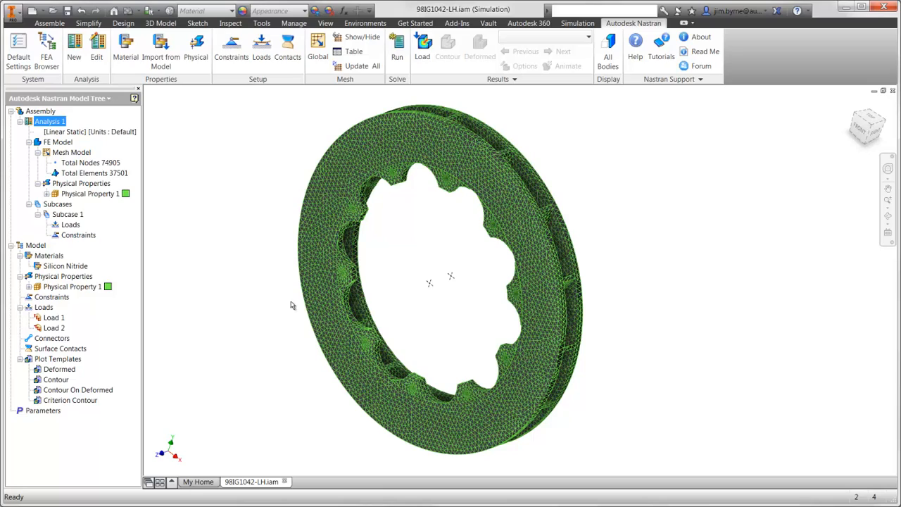
Start a structural constraint with all degrees of freedom fixed and select the first five bolt hole faces around the disc's inner edge.
click(238, 56)
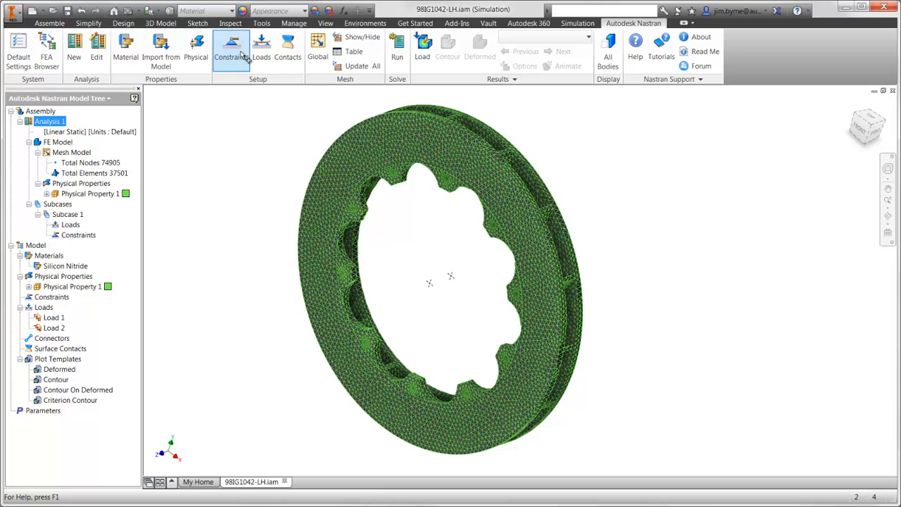
scroll(289, 153, up, 10)
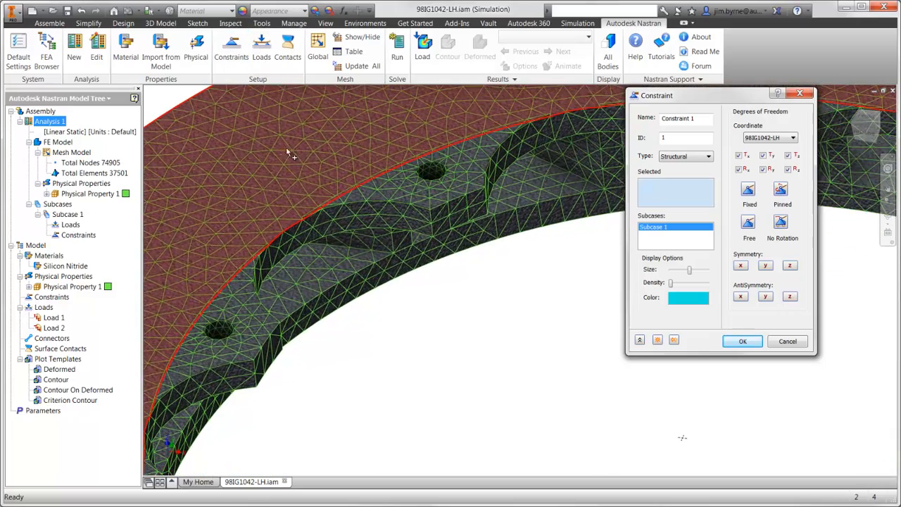
click(214, 333)
click(425, 179)
scroll(430, 178, down, 10)
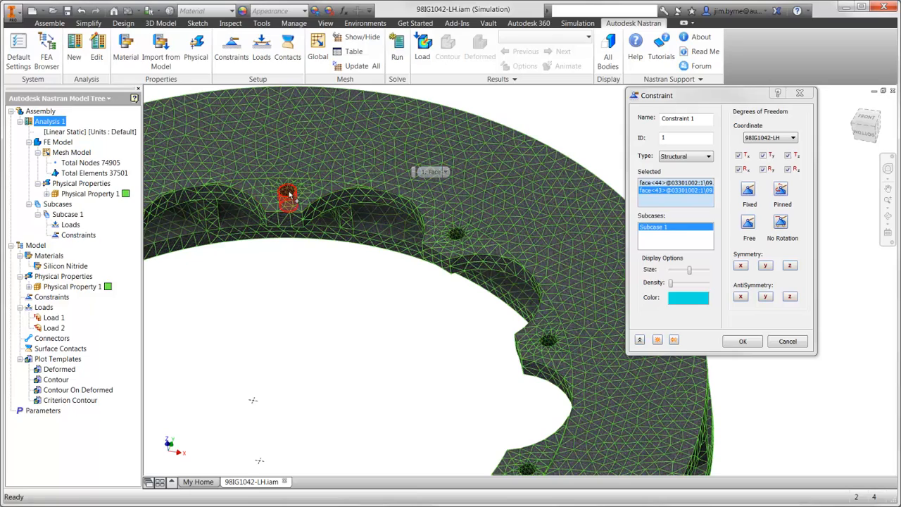
click(288, 202)
click(457, 236)
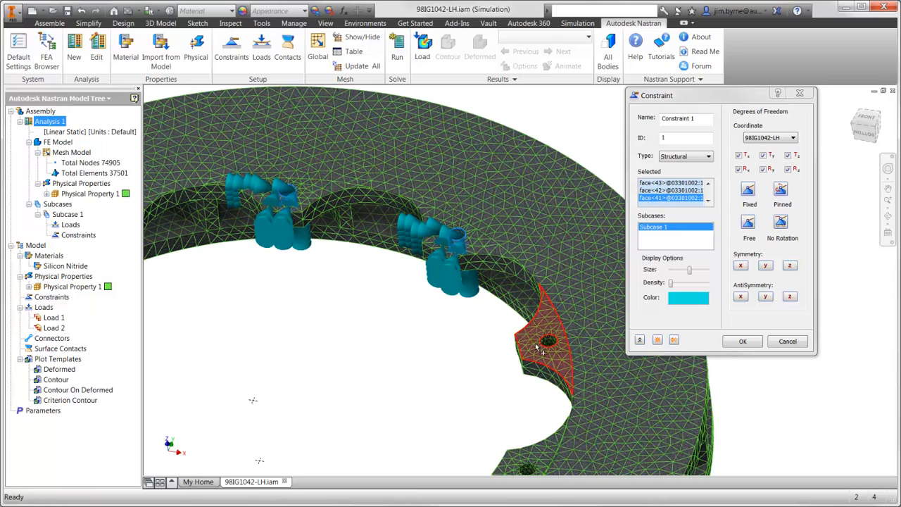
click(548, 344)
Add the remaining five bolt hole faces around the inner edge to the constraint and create it.
scroll(546, 373, down, 5)
scroll(549, 370, up, 3)
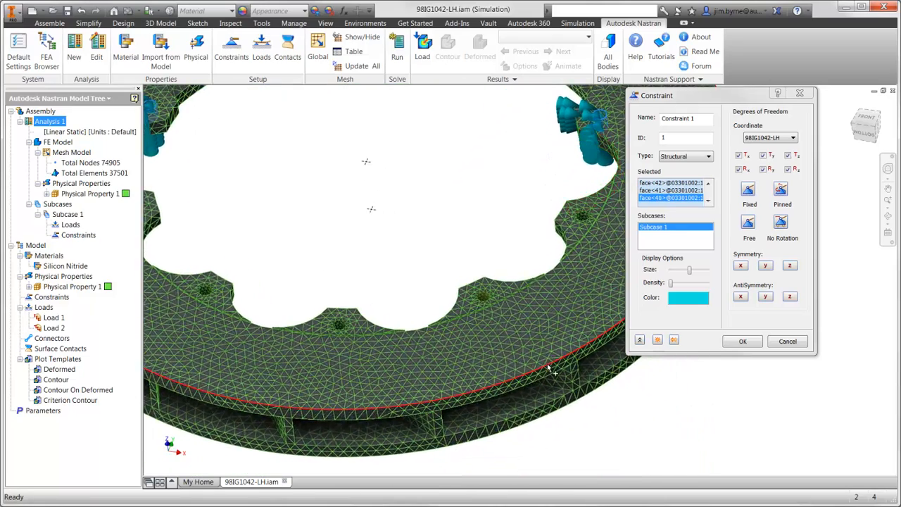
click(560, 232)
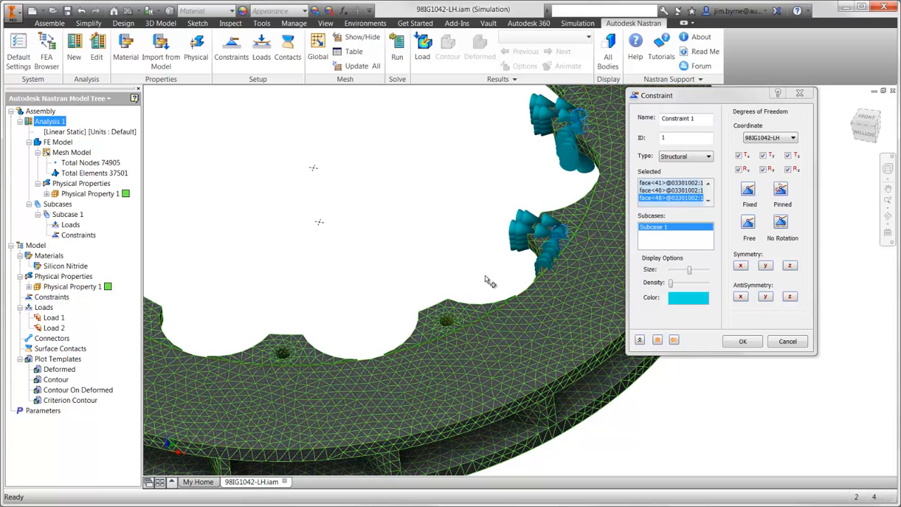
click(451, 326)
click(283, 355)
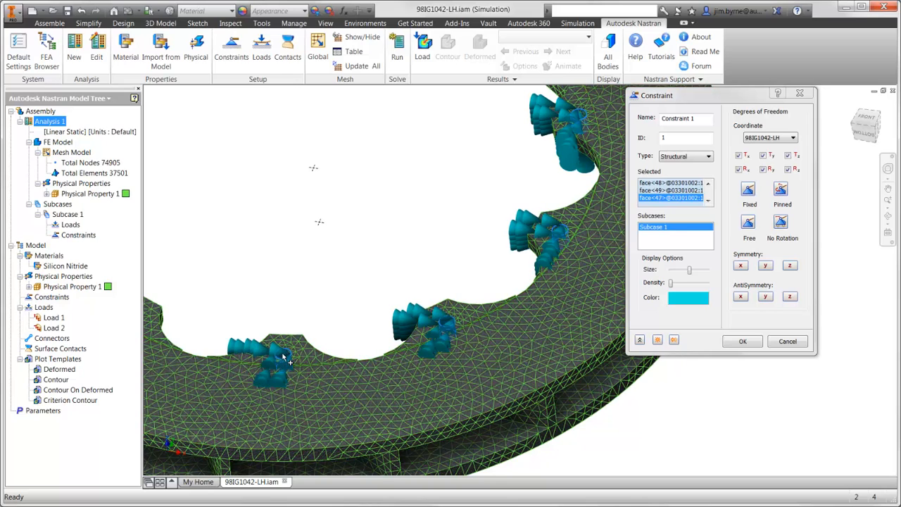
shift+middle_drag(283, 355, 286, 360)
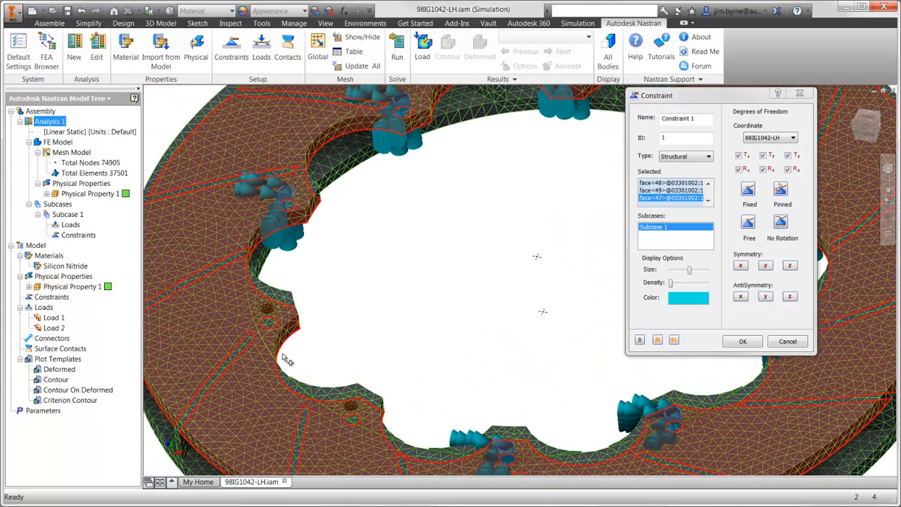
click(352, 414)
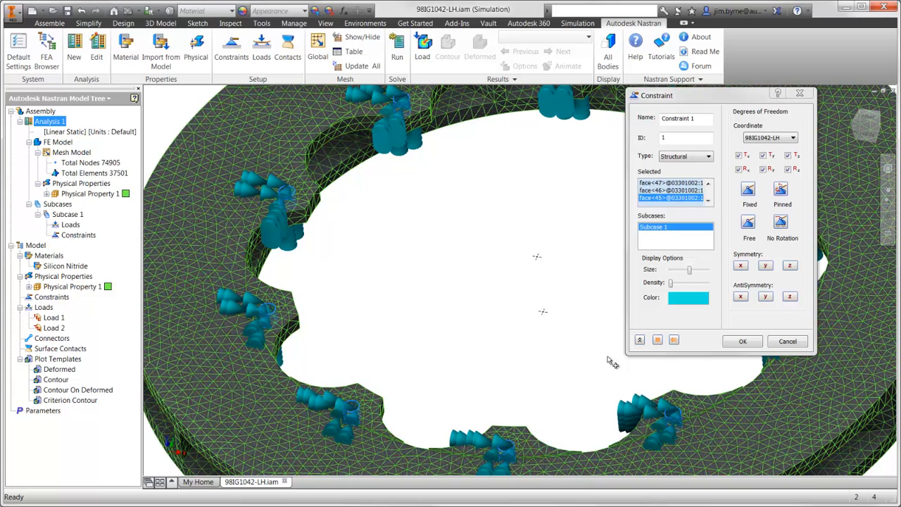
click(741, 342)
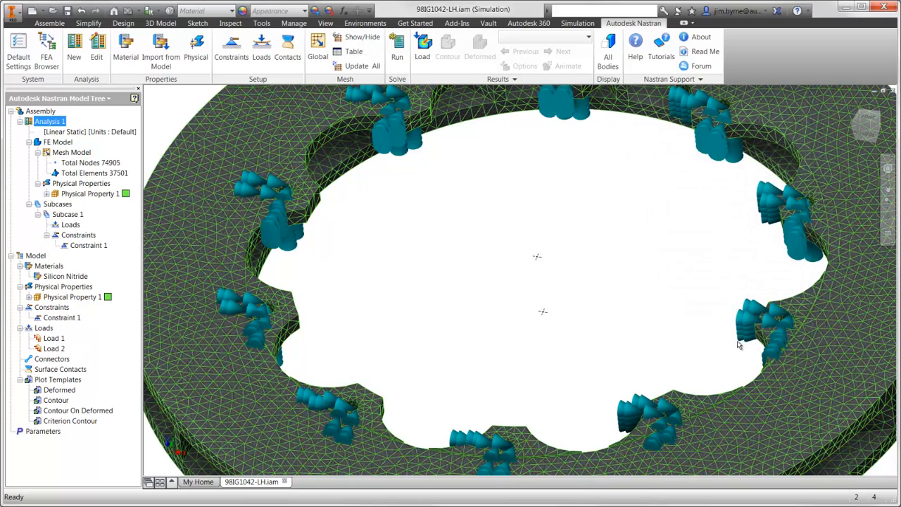
Add an interpolation rigid body connector with the front centre work point as reference and the disc's front flat face as the averaged entity.
click(851, 107)
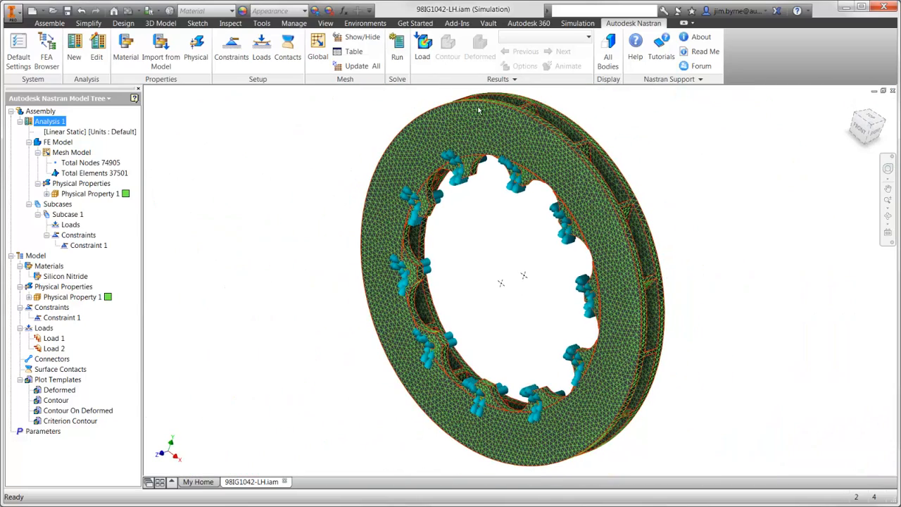
right_click(62, 359)
click(74, 363)
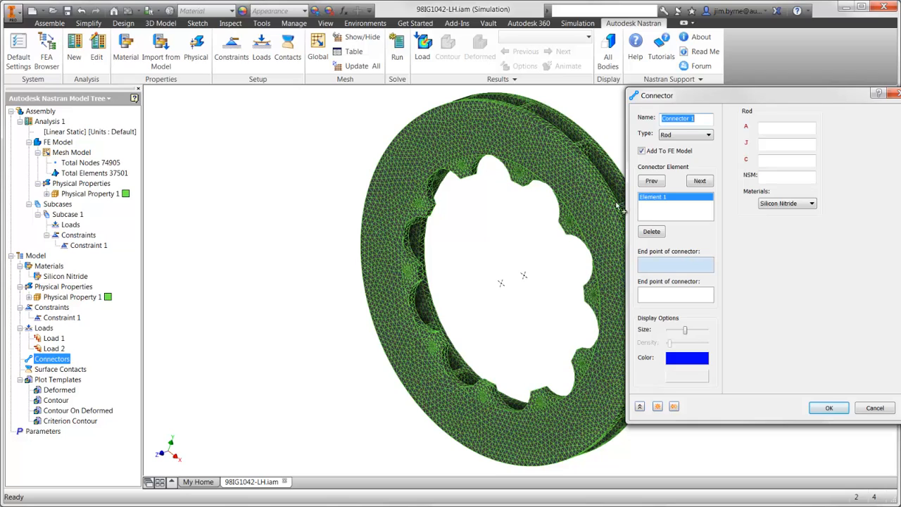
click(675, 135)
click(673, 167)
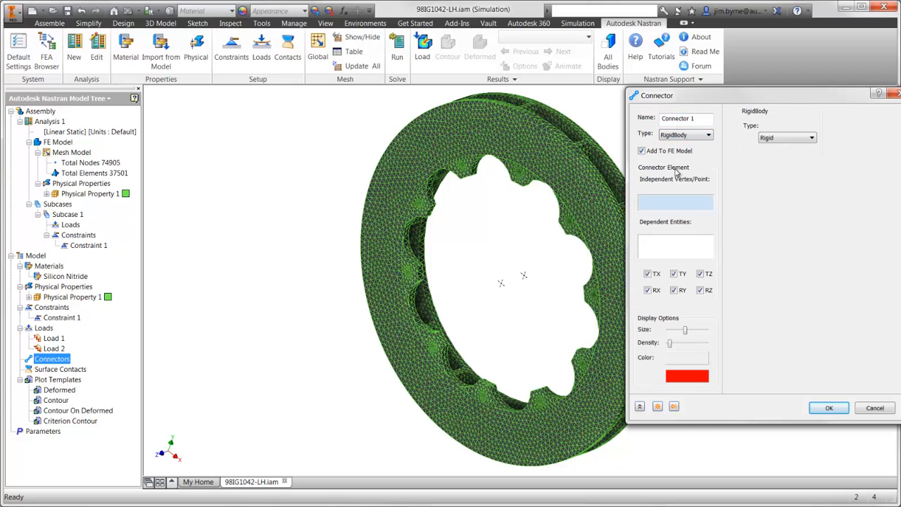
click(767, 139)
click(769, 155)
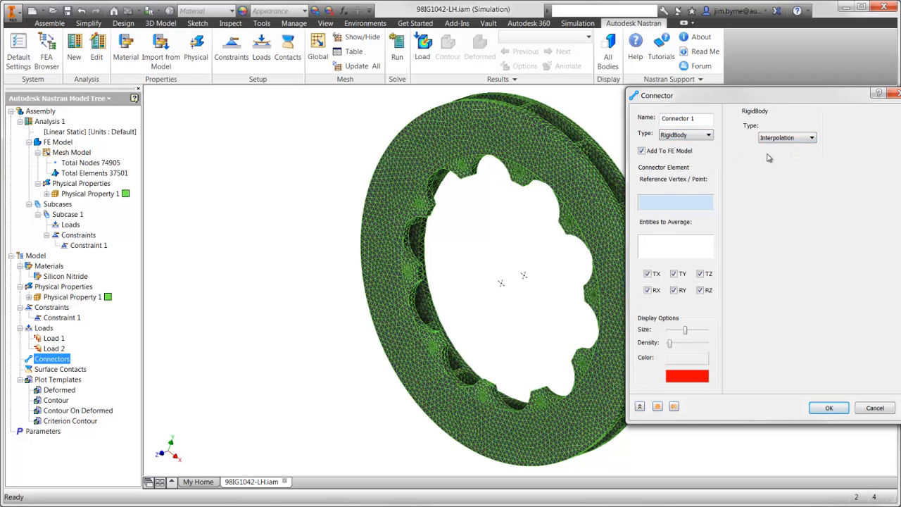
click(501, 283)
click(594, 185)
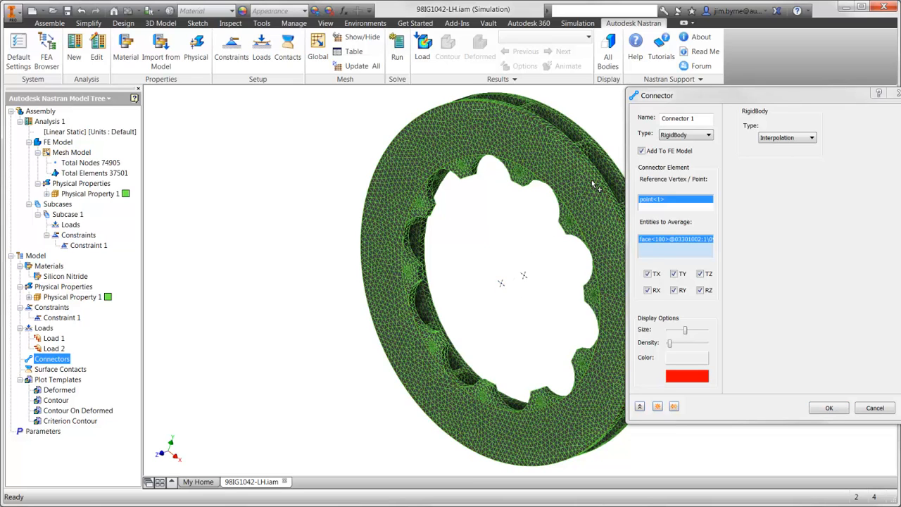
click(657, 407)
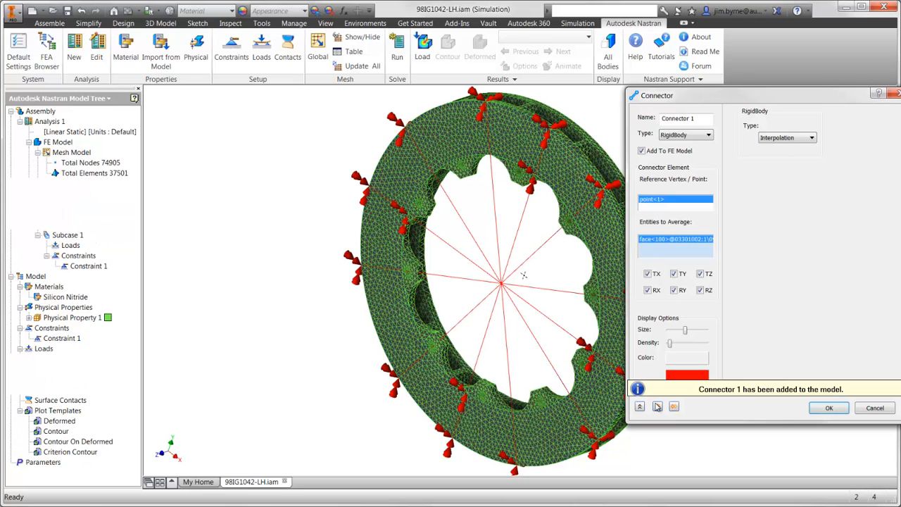
Create a second interpolation rigid body connector from the rear centre work point to the disc's opposite flat face.
click(682, 134)
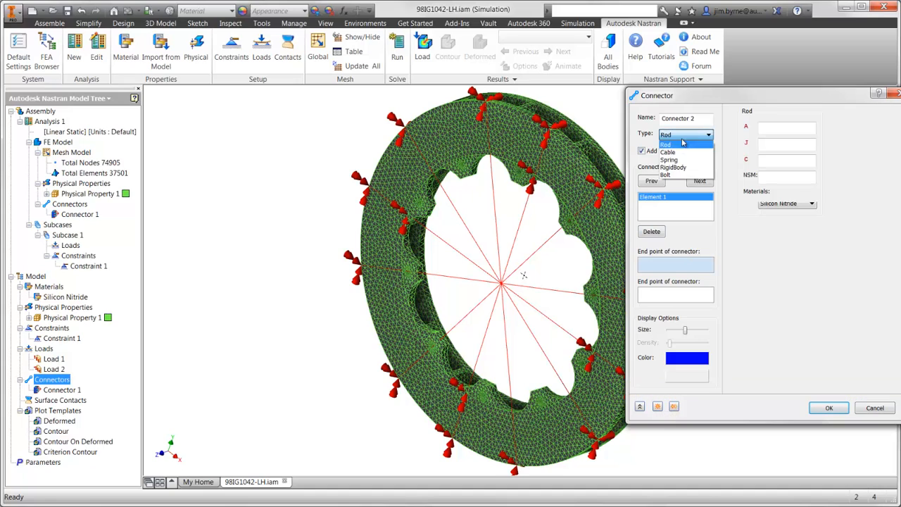
click(673, 167)
click(771, 138)
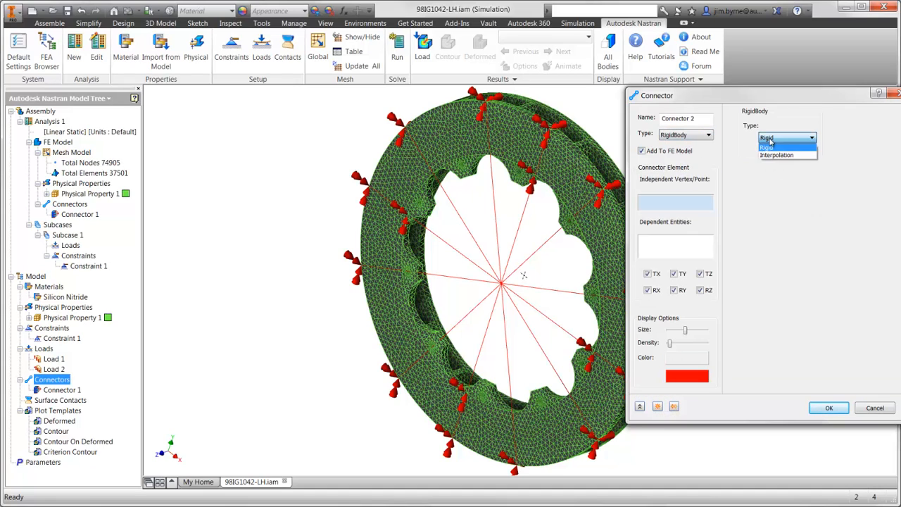
click(771, 147)
click(524, 279)
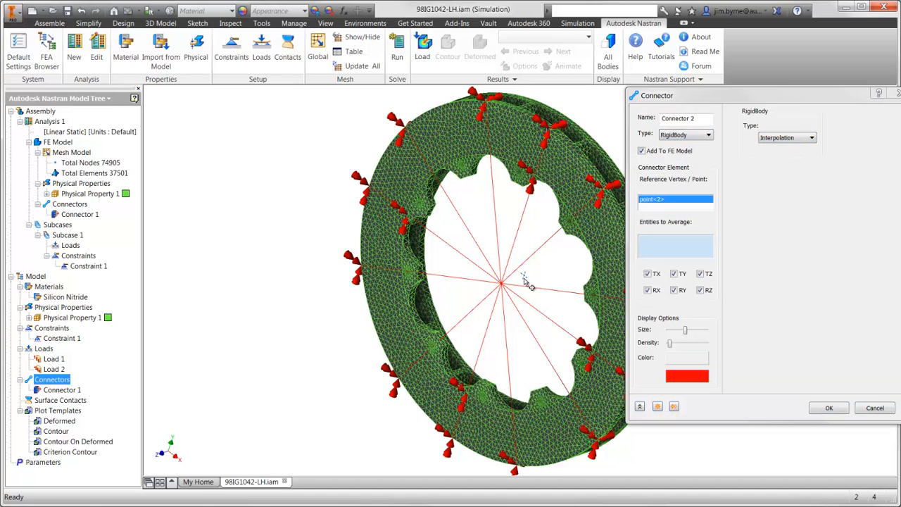
shift+middle_drag(524, 280, 526, 279)
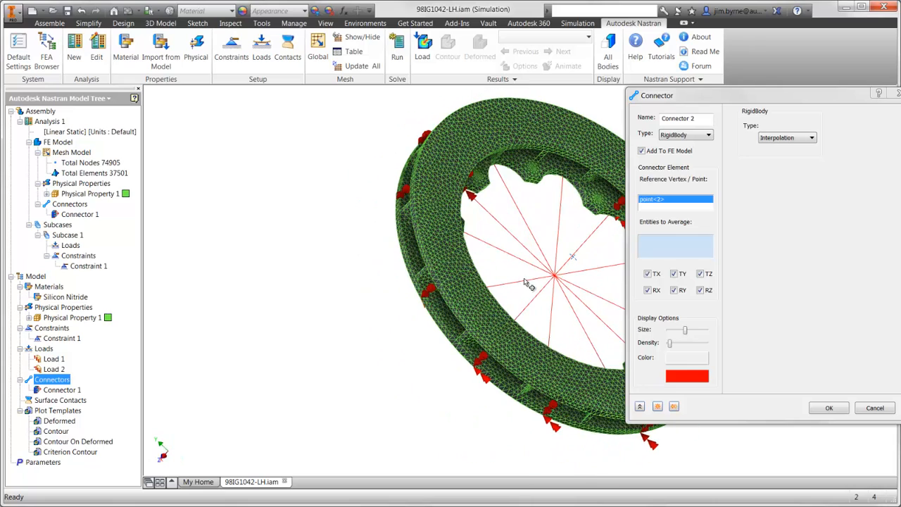
click(496, 145)
click(827, 409)
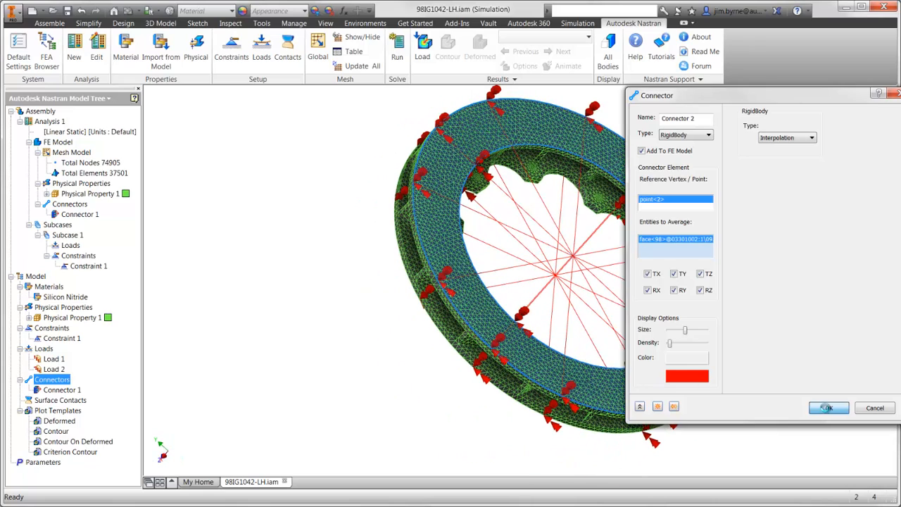
Add a moment load of 1e8 N-mm about Z at the front centre work point.
click(853, 105)
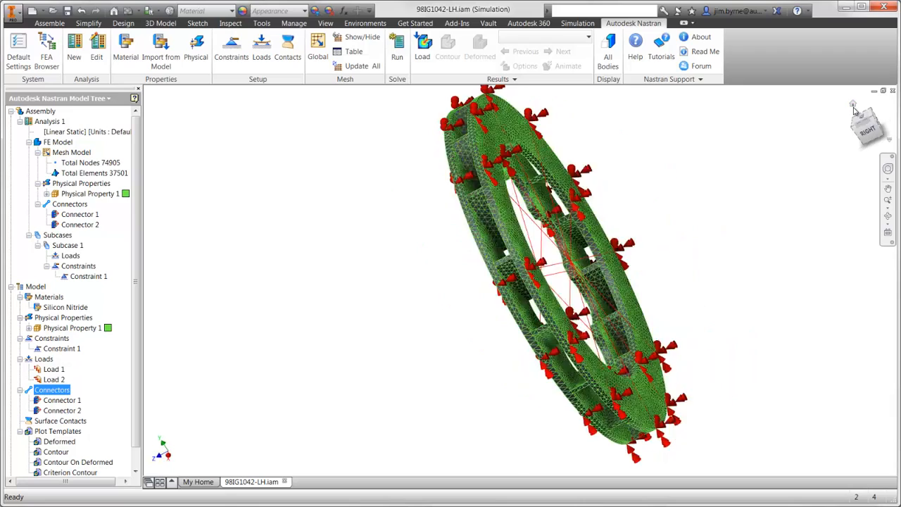
click(261, 49)
click(684, 151)
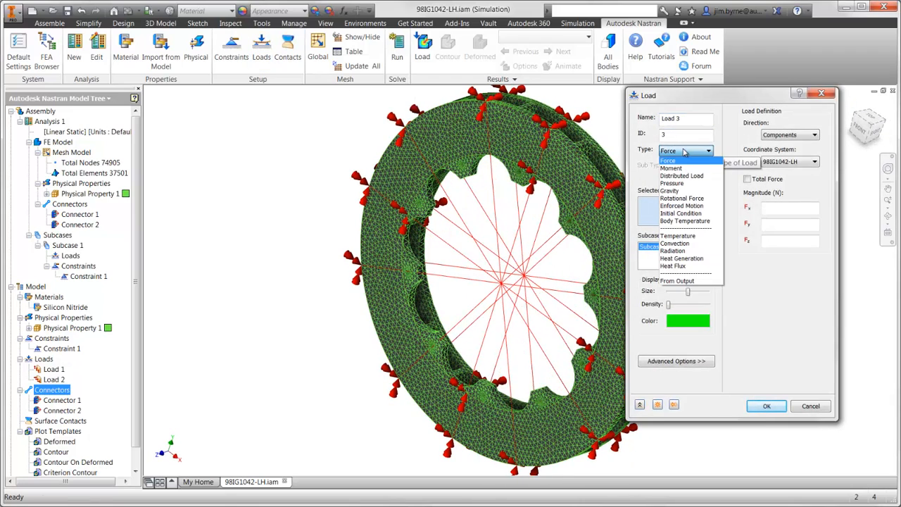
click(677, 167)
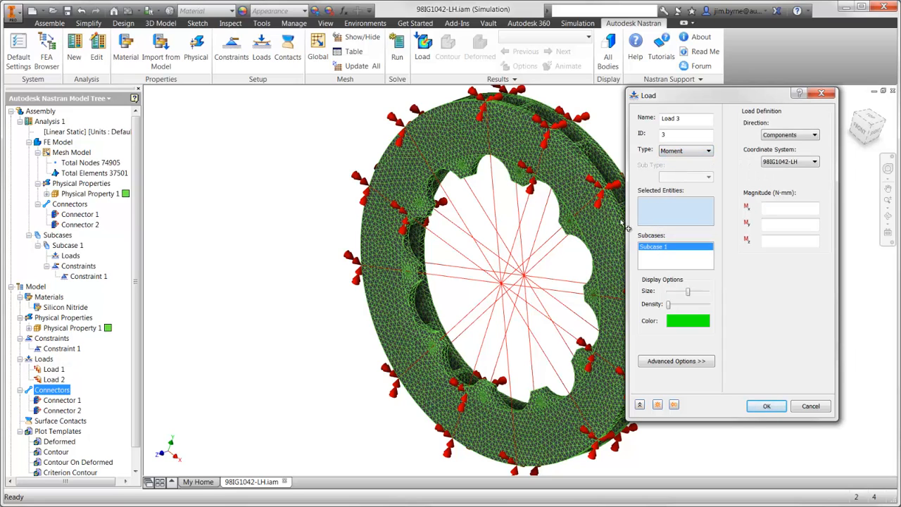
click(504, 289)
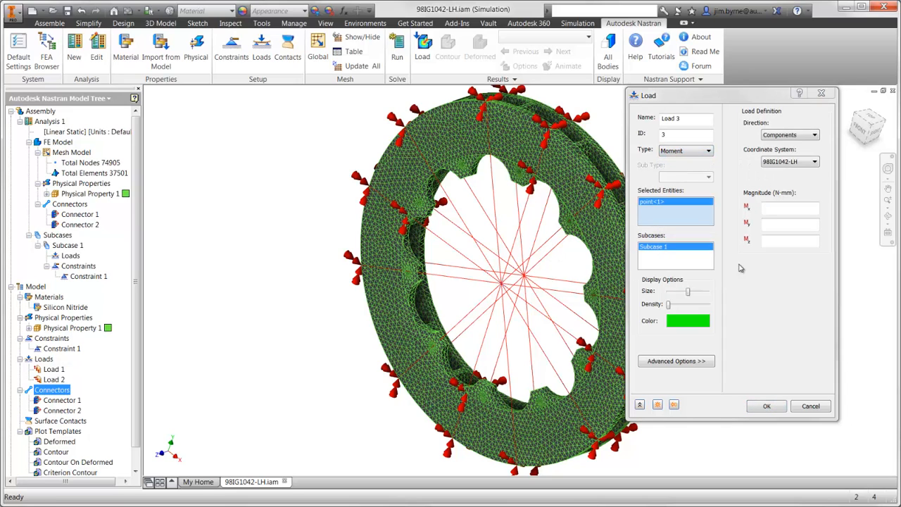
click(779, 240)
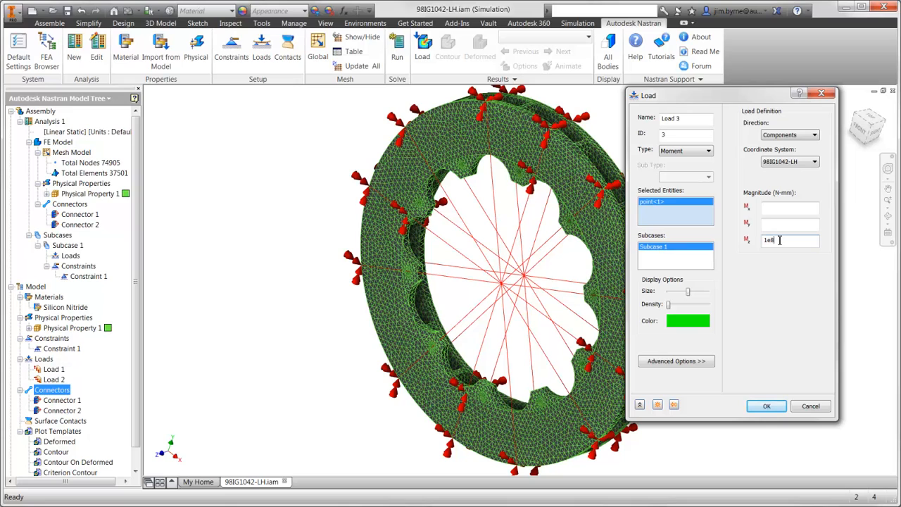
click(657, 405)
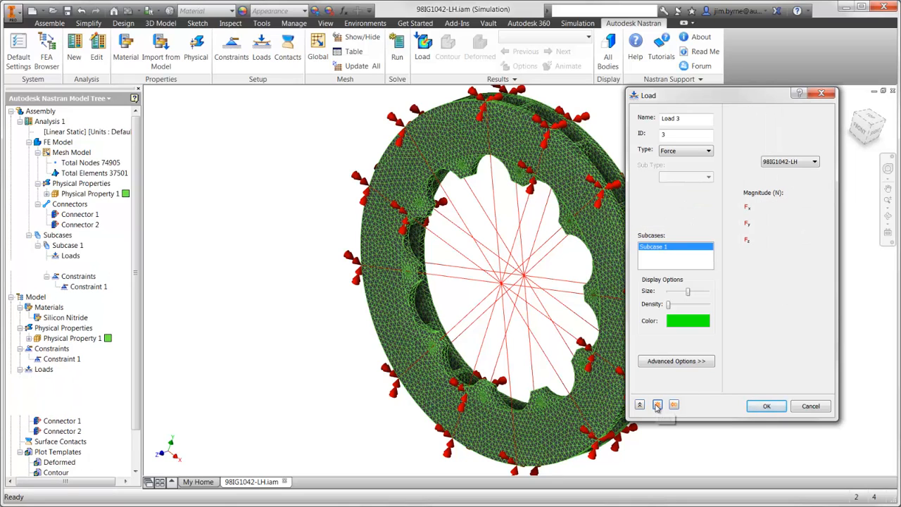
Create another moment load with Mz set to 1e8 N-mm at the rear centre work point.
click(693, 152)
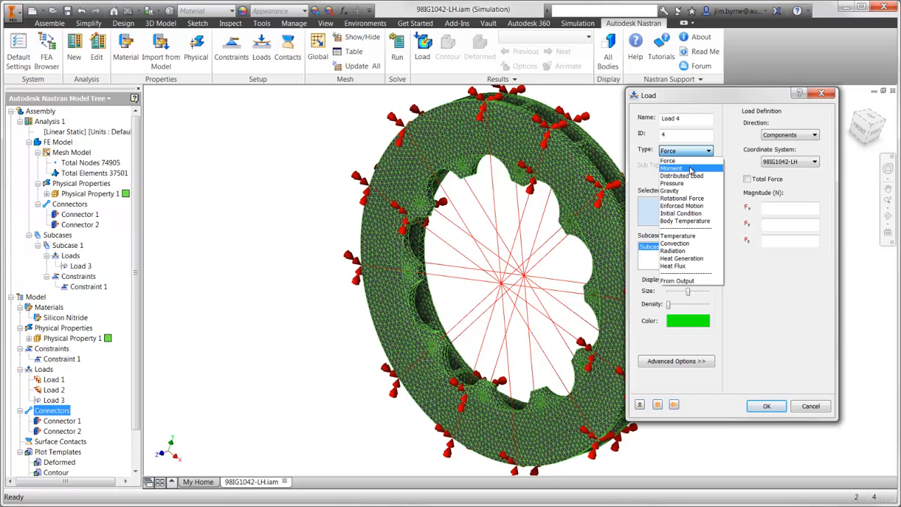
click(691, 170)
click(526, 278)
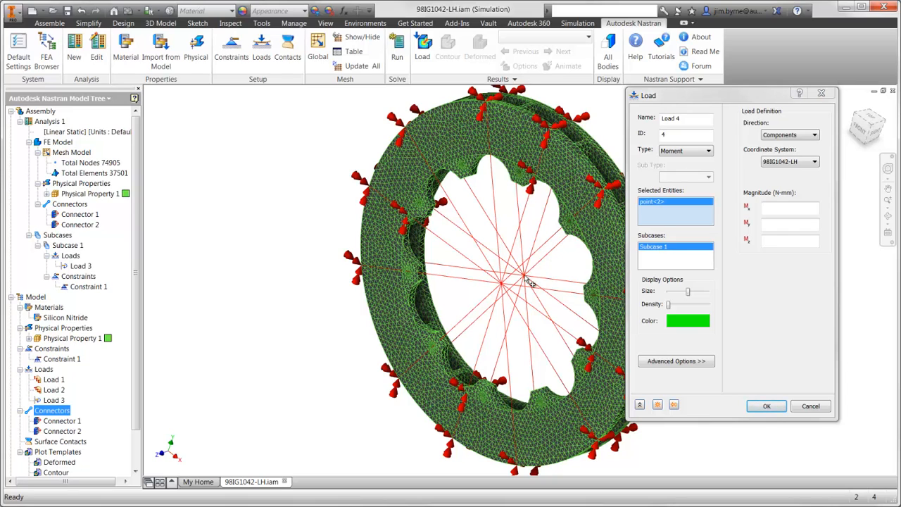
click(787, 239)
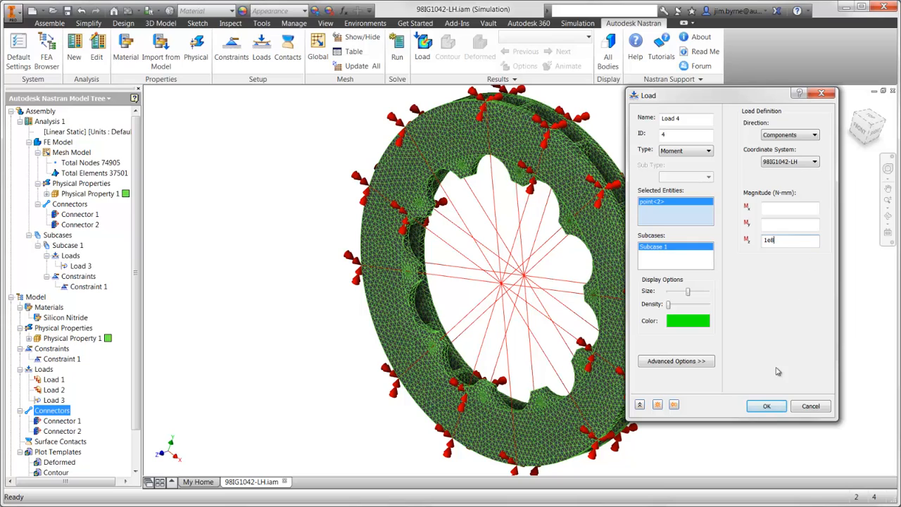
click(765, 406)
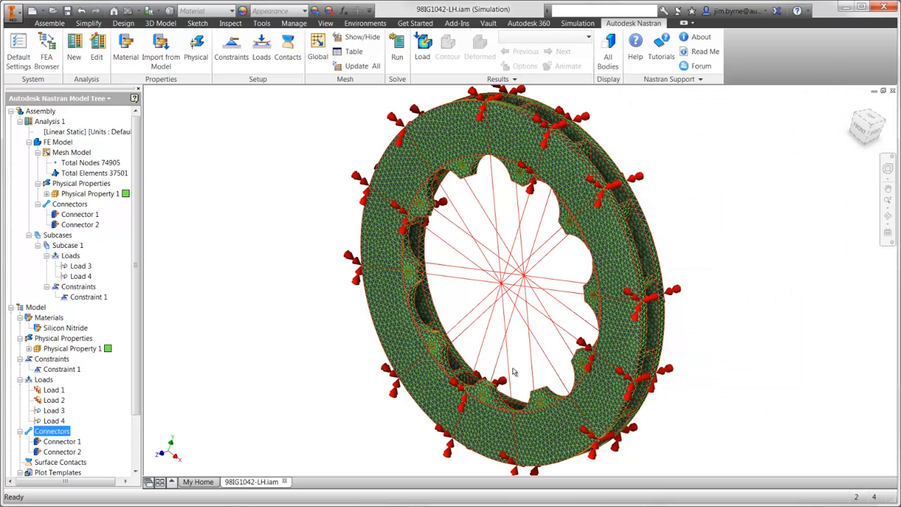
Rename Subcase 1 of the linear static analysis as Structural.
right_click(70, 245)
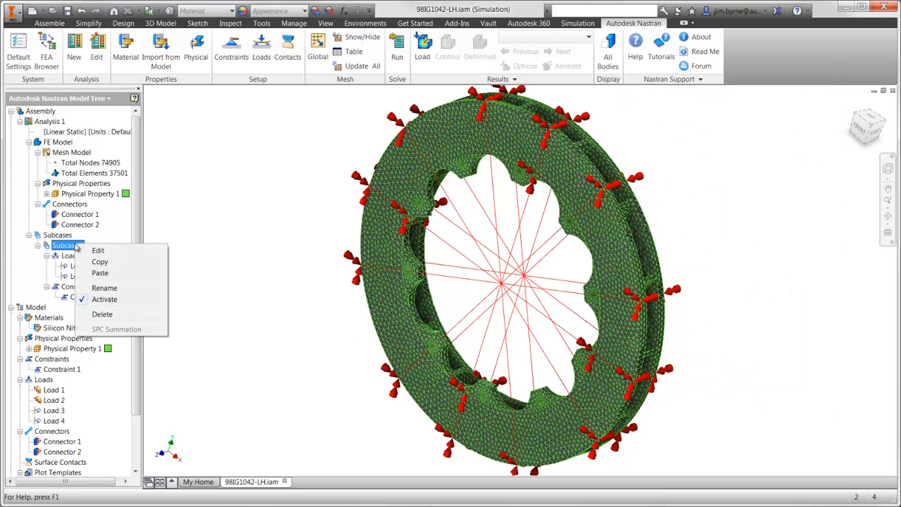
click(102, 288)
text(Structural)
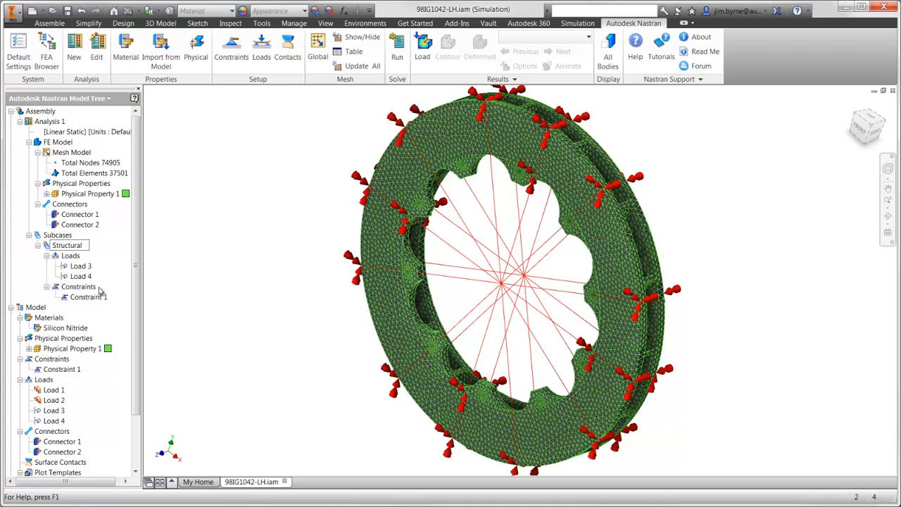
Duplicate the Structural subcase within the analysis and name the copy Structural+Thermal.
right_click(70, 245)
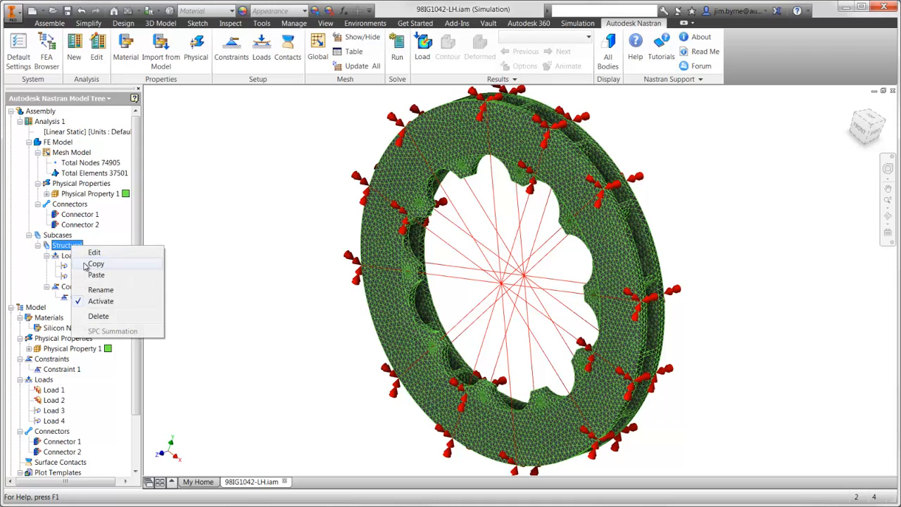
click(86, 261)
right_click(58, 236)
click(72, 253)
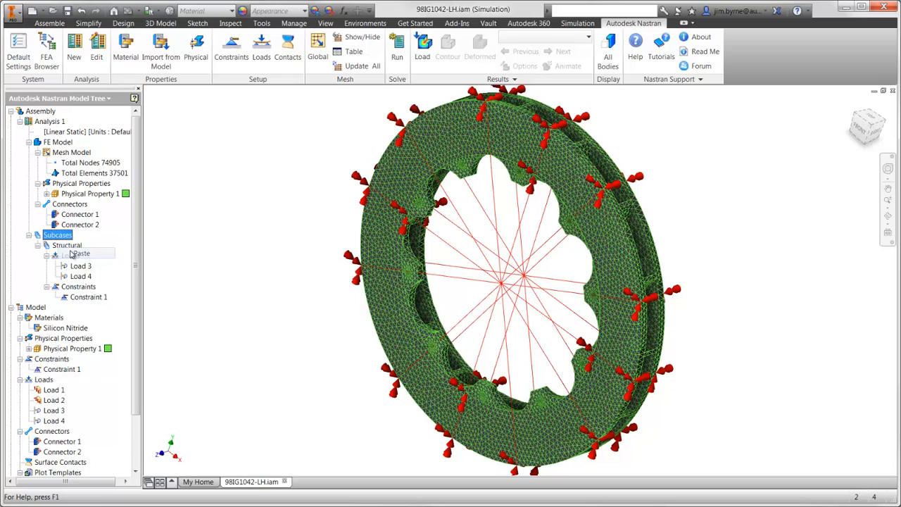
right_click(76, 307)
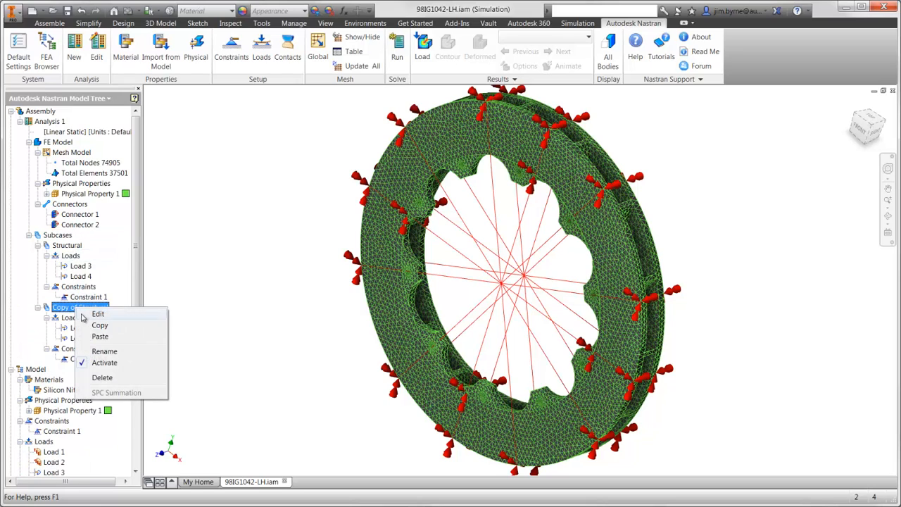
click(101, 355)
text(Structural+Thermal)
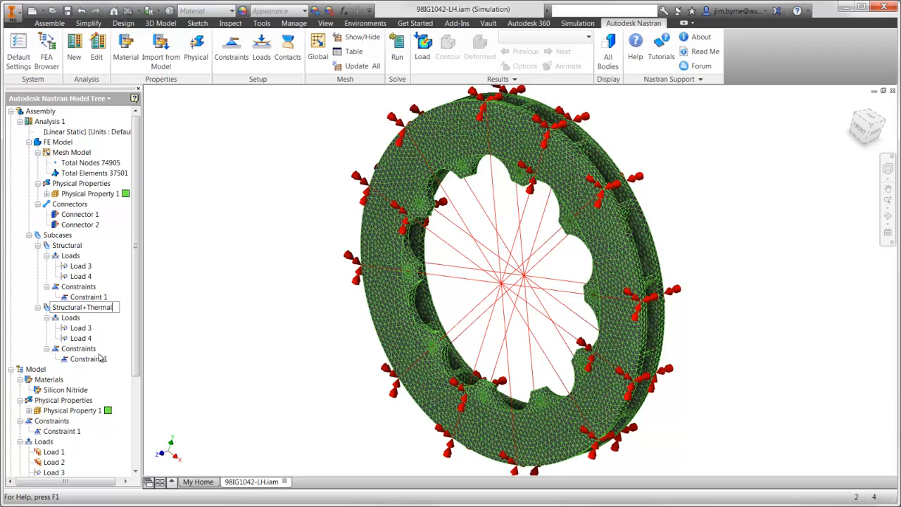
key(Return)
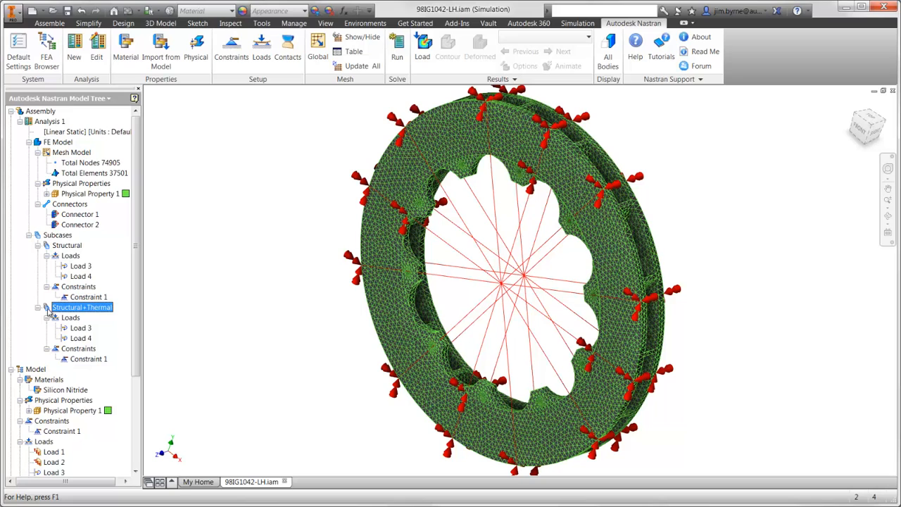
Add a From Output load to the Structural+Thermal subcase using the SUBCASE 1 TEMPERATURE results from the Thermal folder's 98IG1042-LH.FNO file.
click(261, 51)
click(686, 150)
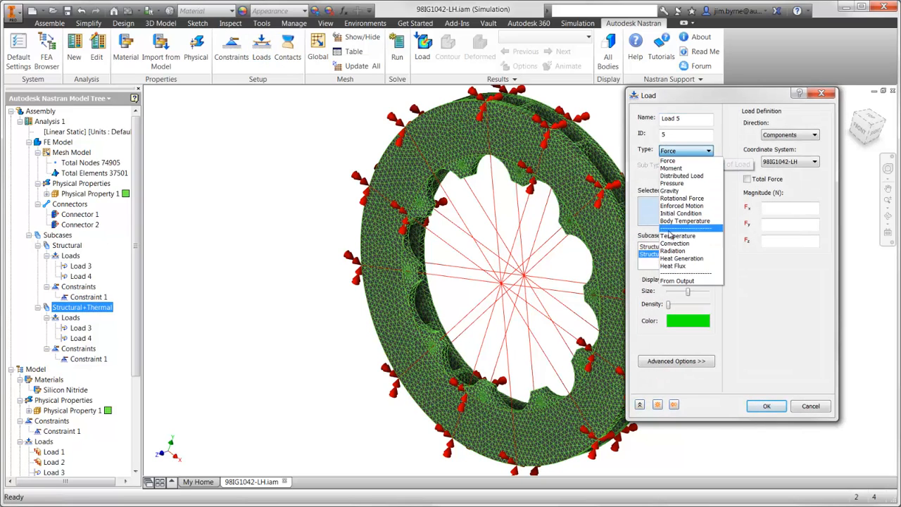
click(675, 281)
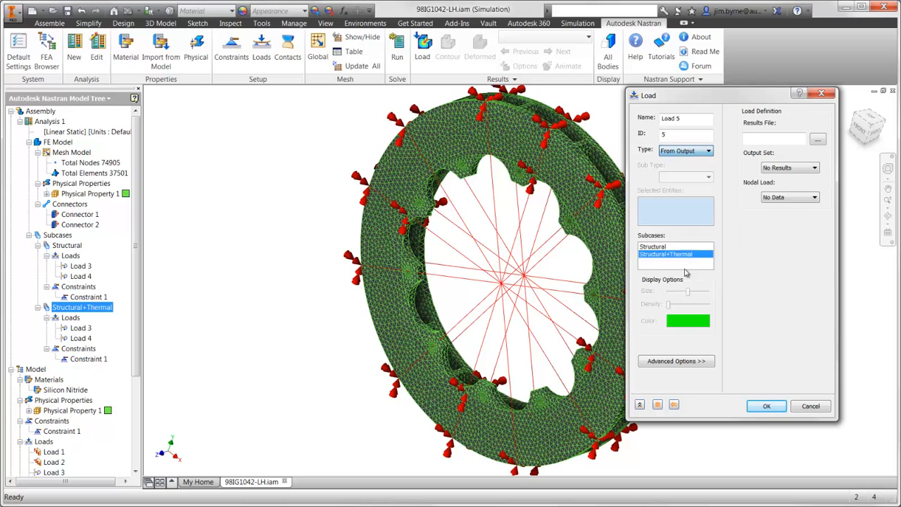
click(817, 141)
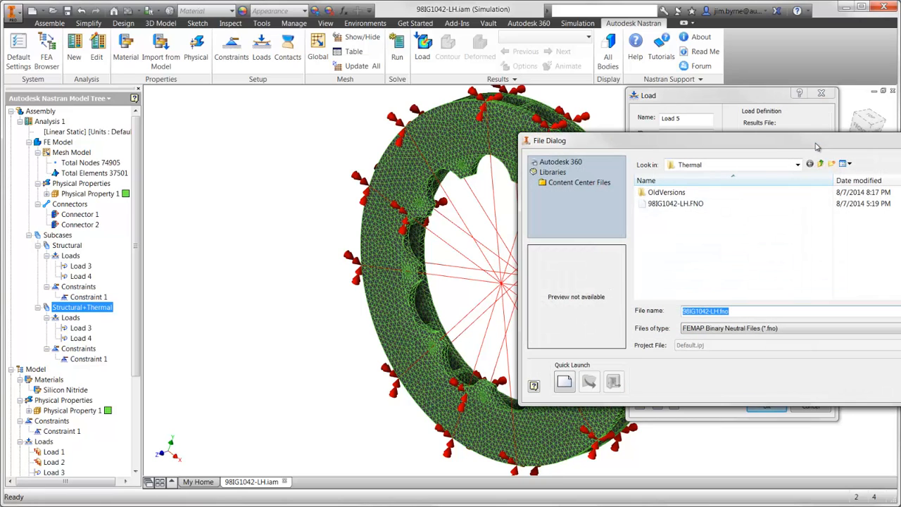
double_click(698, 204)
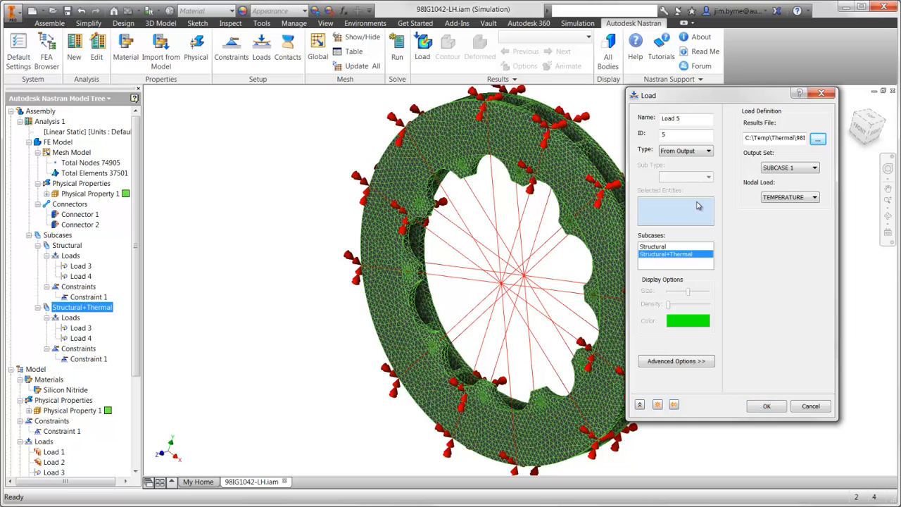
click(766, 406)
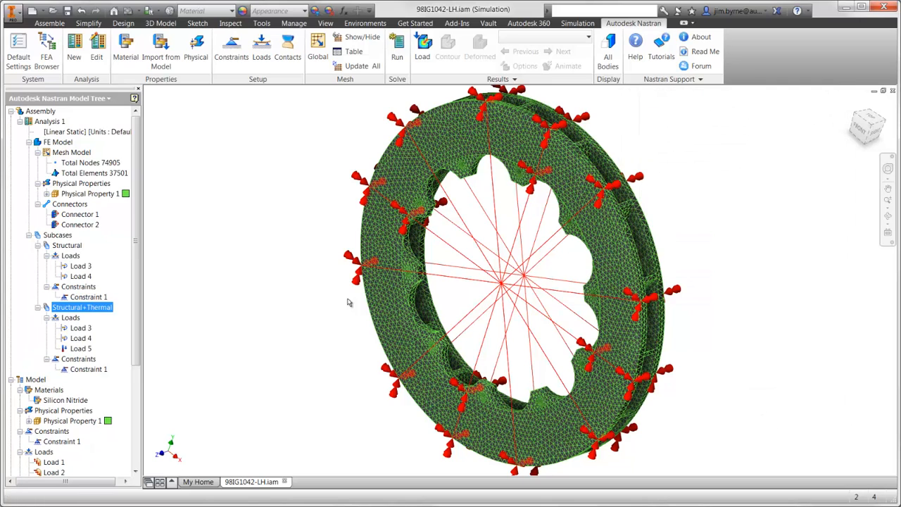
Duplicate the Structural+Thermal subcase and rename the copy as Thermal.
right_click(102, 308)
key(Escape)
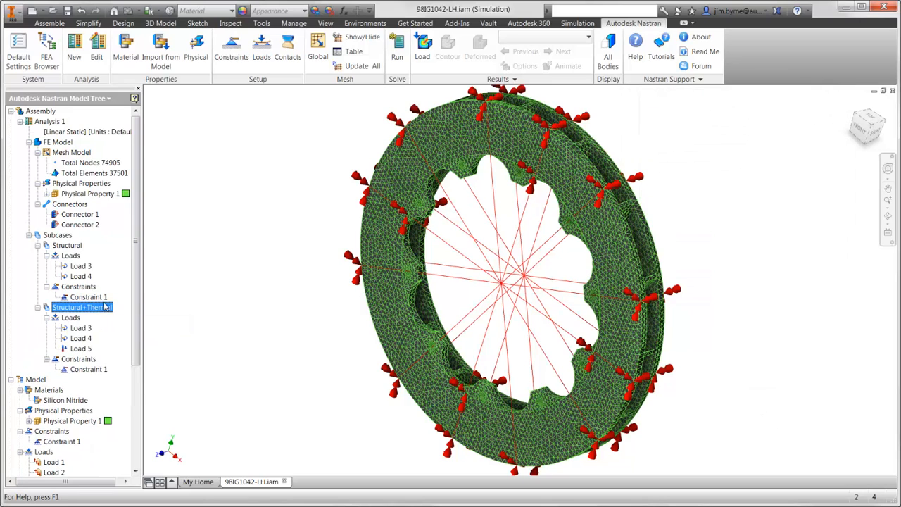
right_click(60, 238)
click(77, 261)
right_click(96, 379)
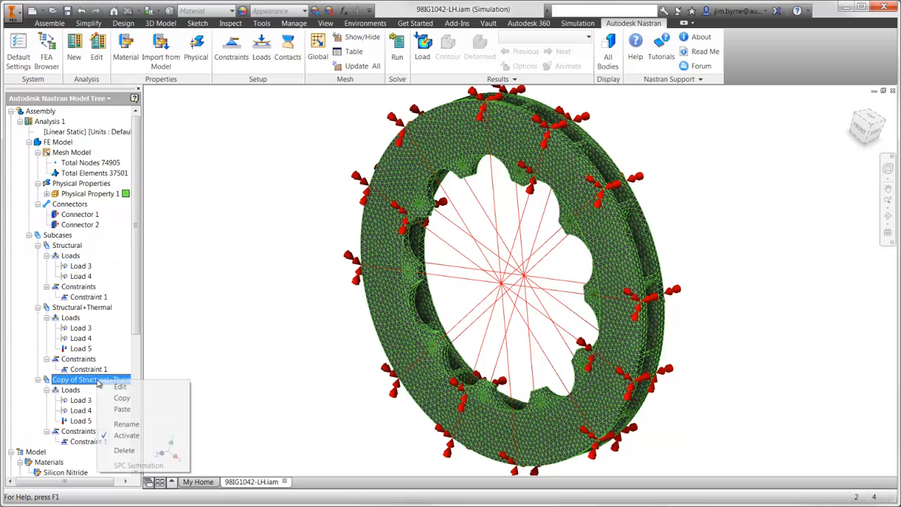
click(124, 424)
drag(106, 379, 38, 378)
key(Delete)
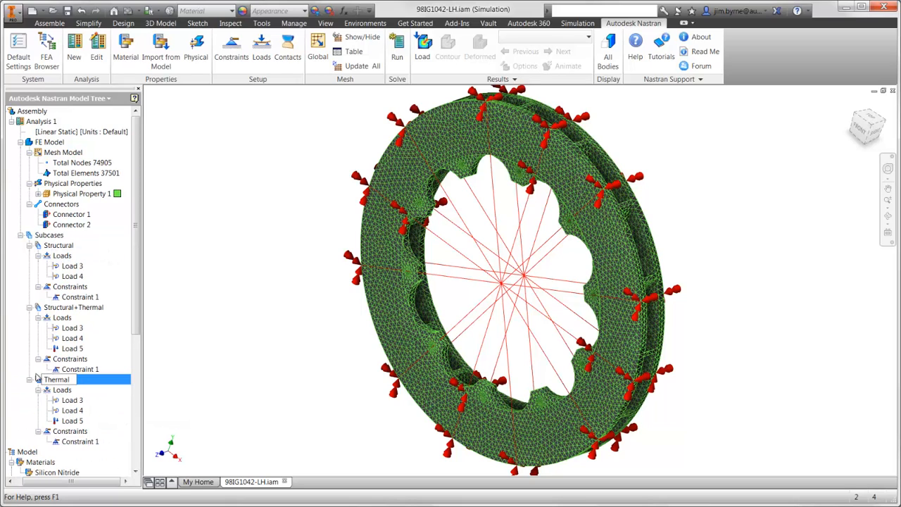
key(Return)
Delete moment loads Load 4 and Load 3 from the Thermal subcase, keeping only the temperature load.
click(62, 410)
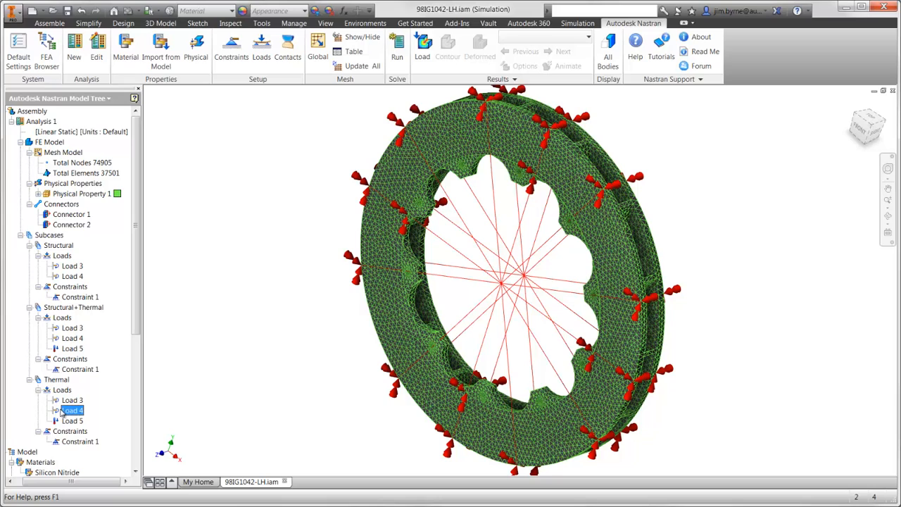
key(Delete)
click(62, 401)
key(Delete)
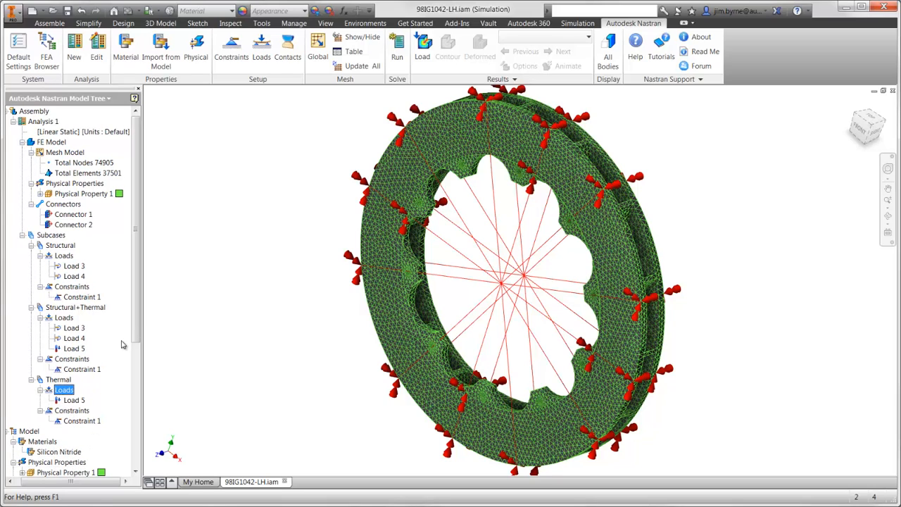
Run the Nastran solution and display the Thermal subcase's contour plot of total DISPLACEMENT.
click(397, 59)
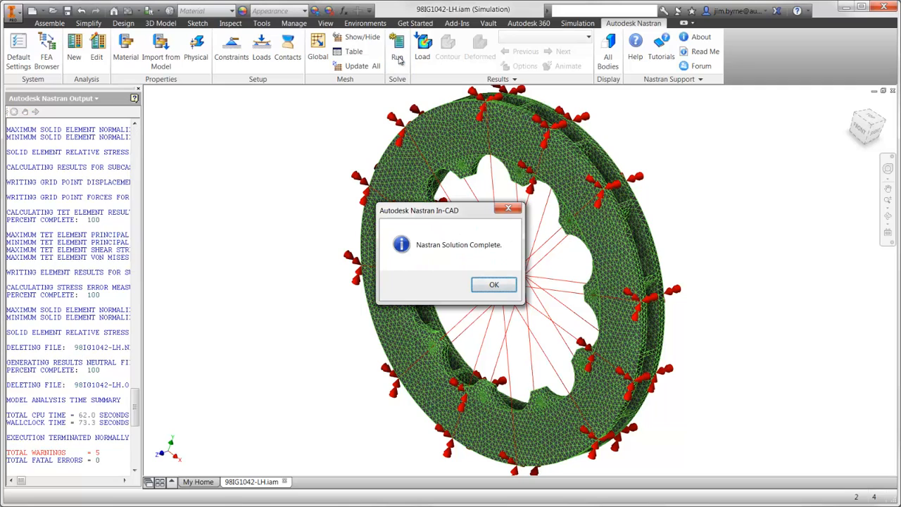
click(479, 285)
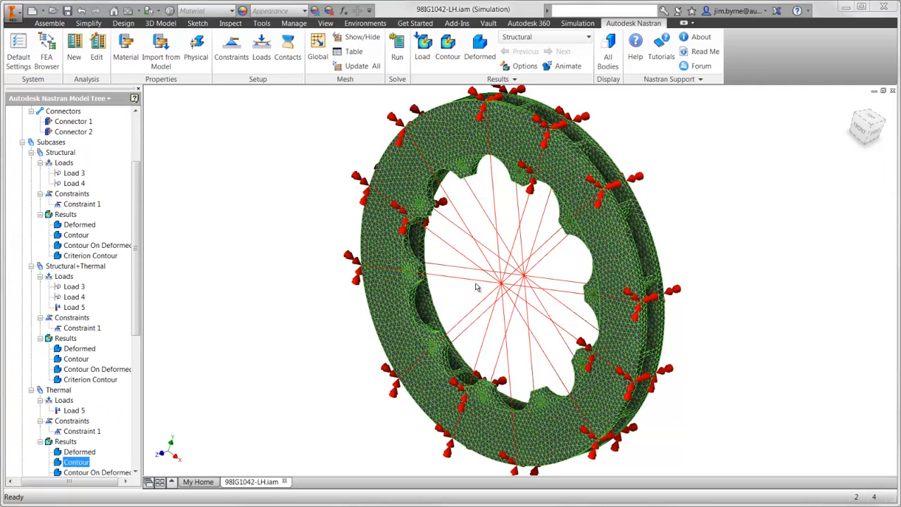
right_click(84, 462)
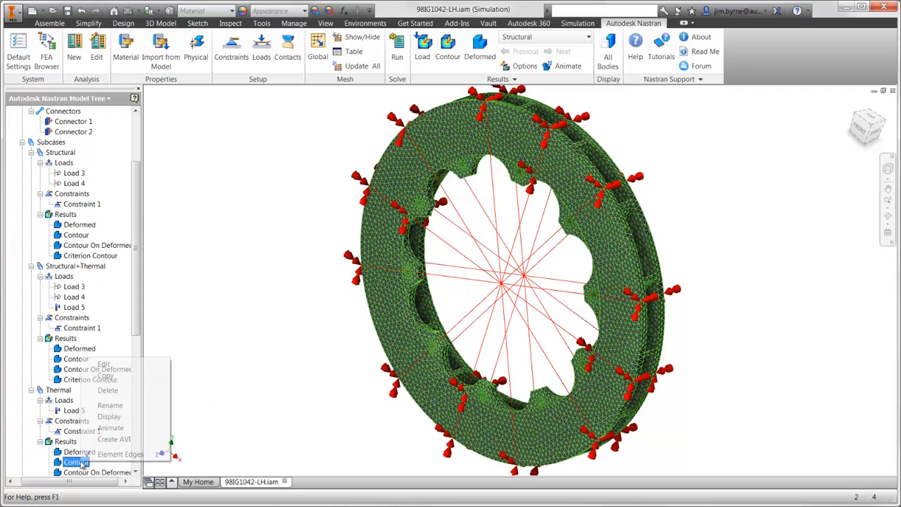
click(104, 364)
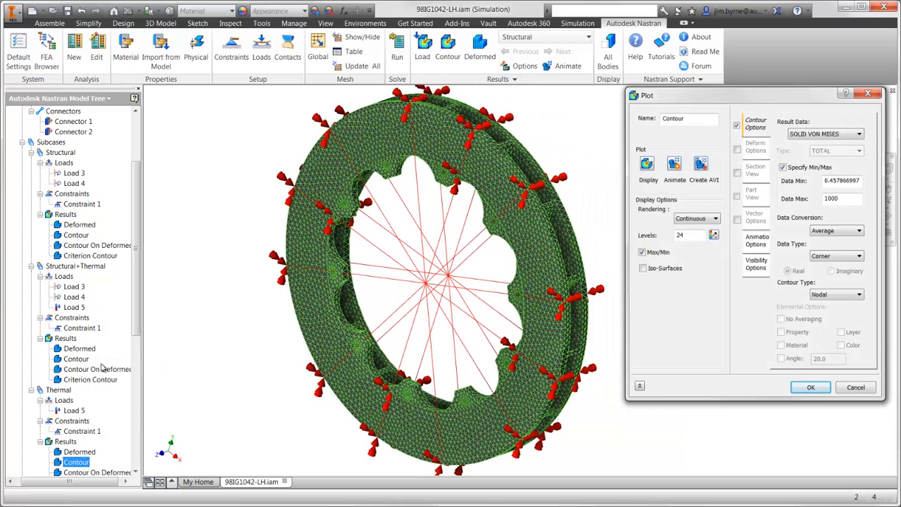
click(801, 135)
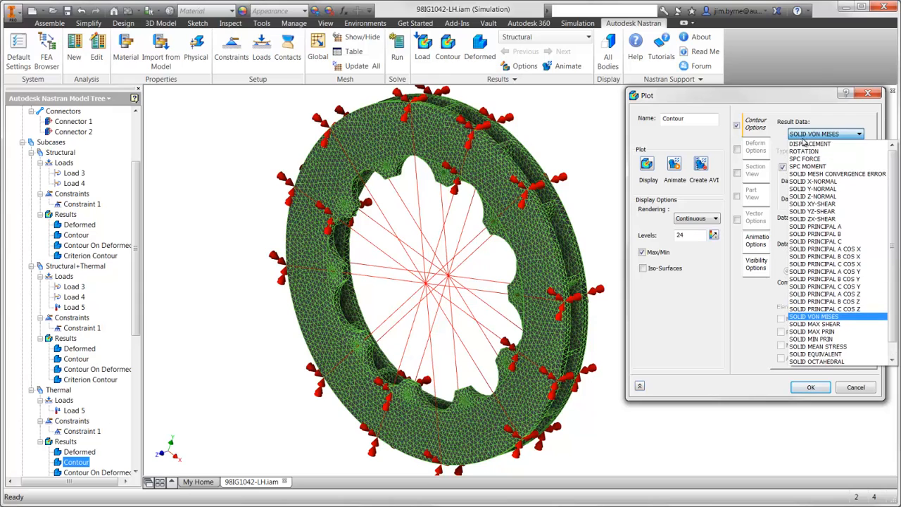
click(803, 144)
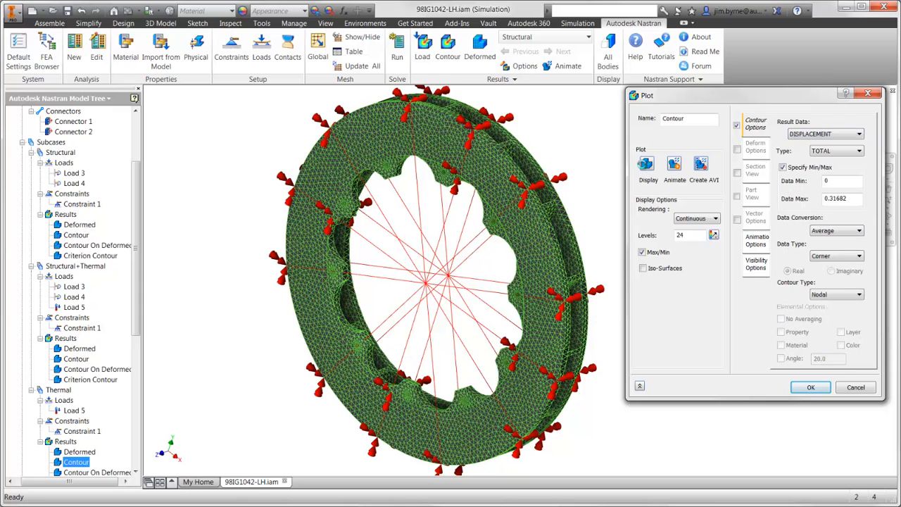
click(645, 163)
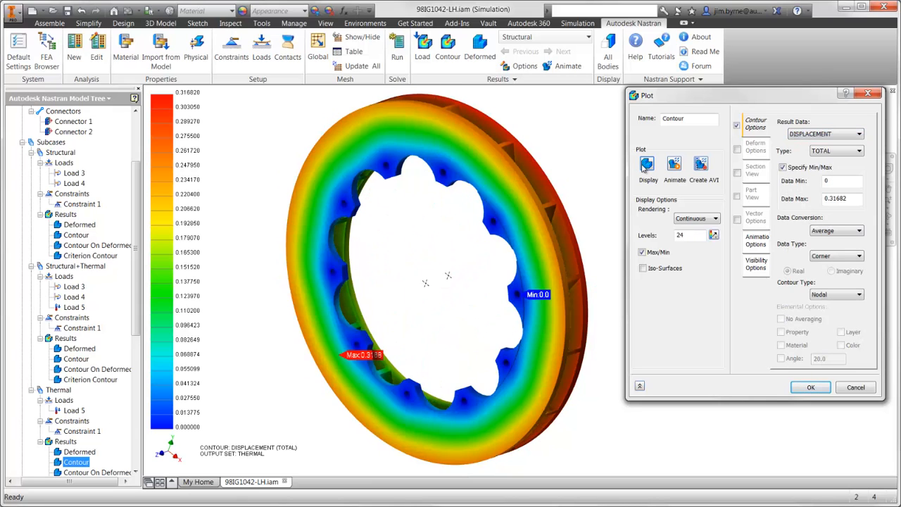
Animate the Thermal displacement contour on the deformed shape, then stop the animation and turn deformation off.
click(737, 150)
click(674, 164)
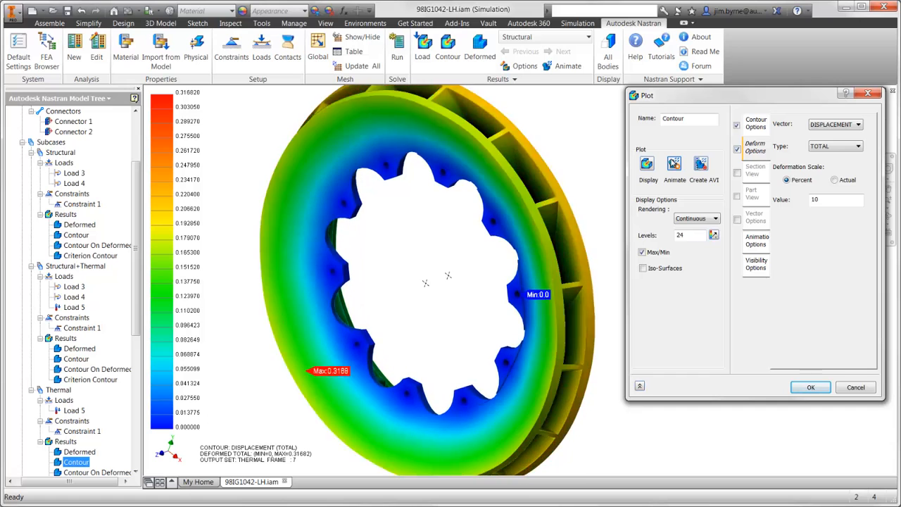
click(674, 164)
click(737, 150)
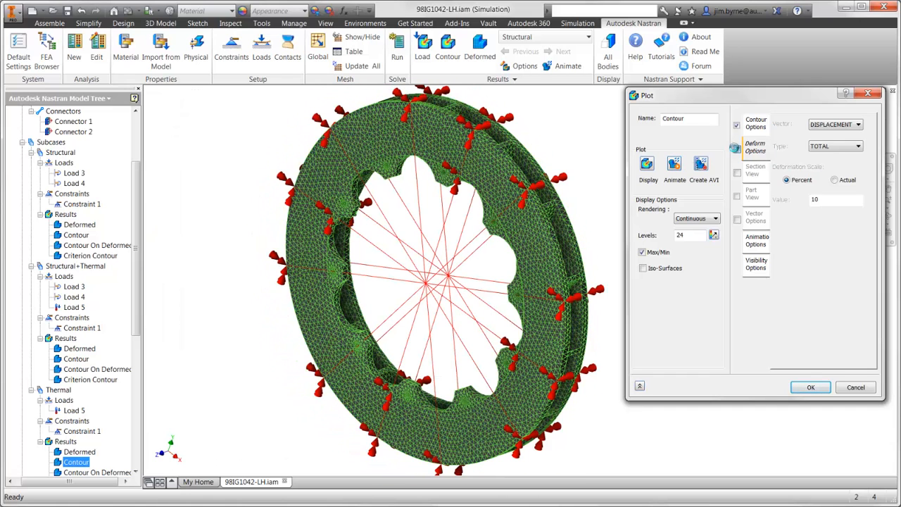
Switch the Thermal contour to SOLID VON MISES with a data maximum of 1000, and display it on the disc.
click(756, 123)
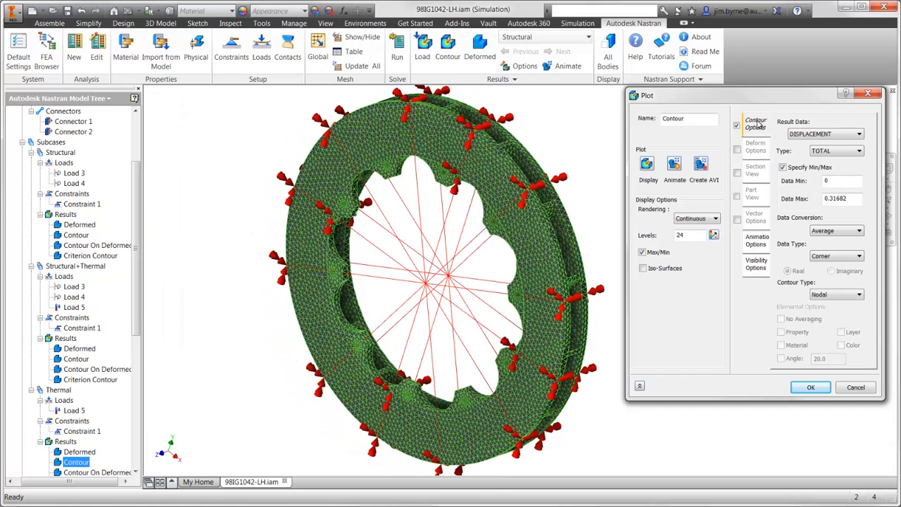
click(803, 134)
click(811, 317)
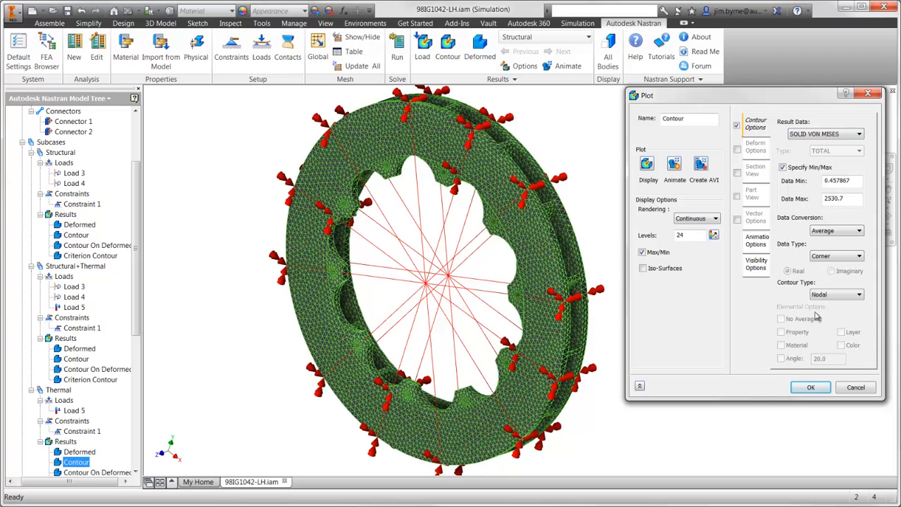
text(1000)
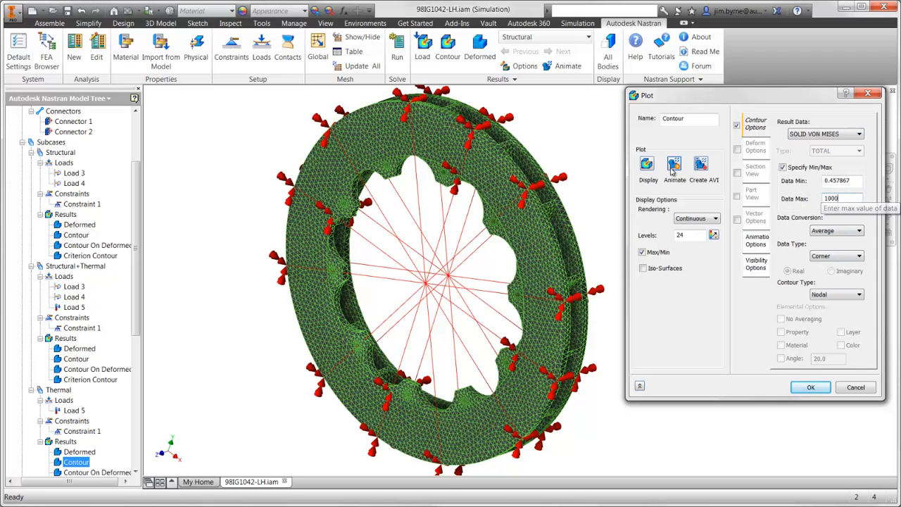
click(647, 163)
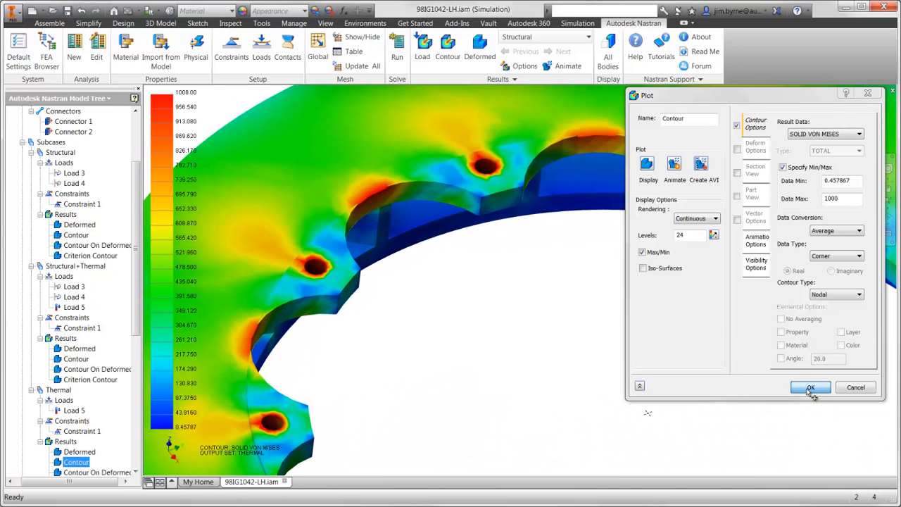
click(810, 387)
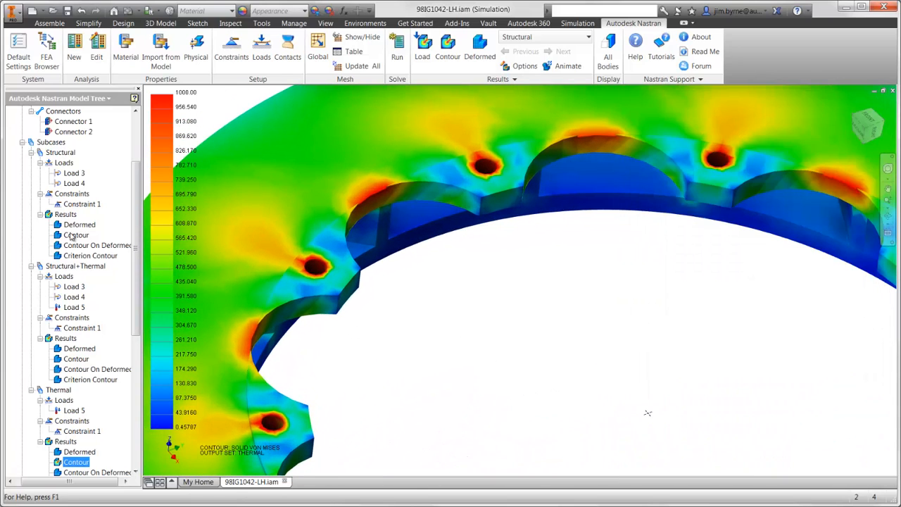
Display the Structural subcase's SOLID VON MISES contour plot and inspect the stress around the disc.
right_click(76, 235)
click(90, 243)
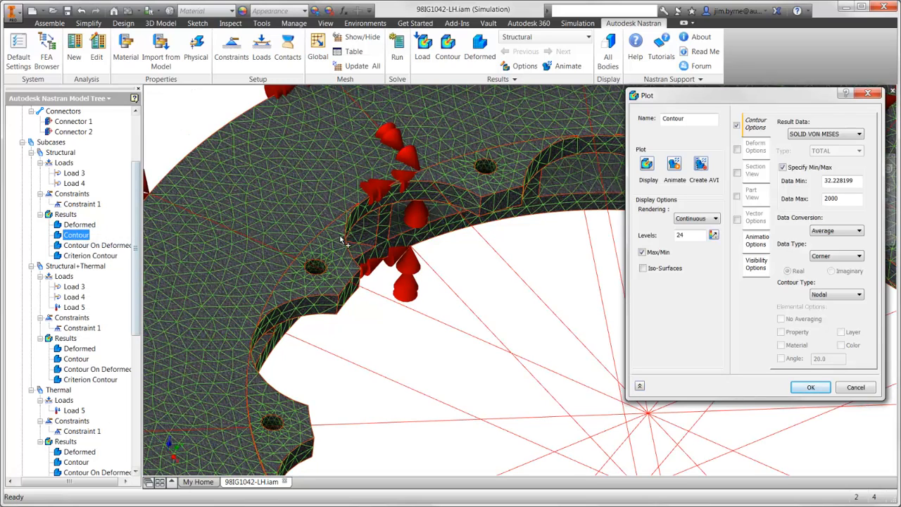
click(646, 164)
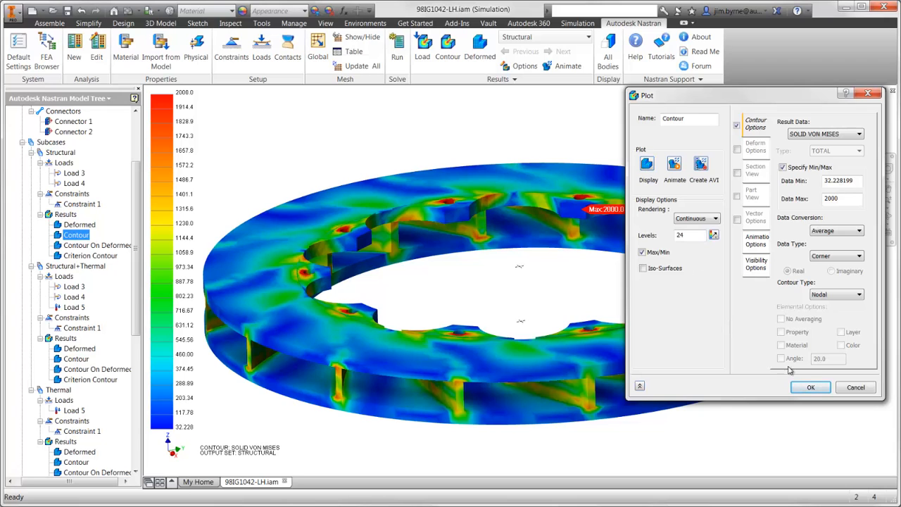
click(813, 388)
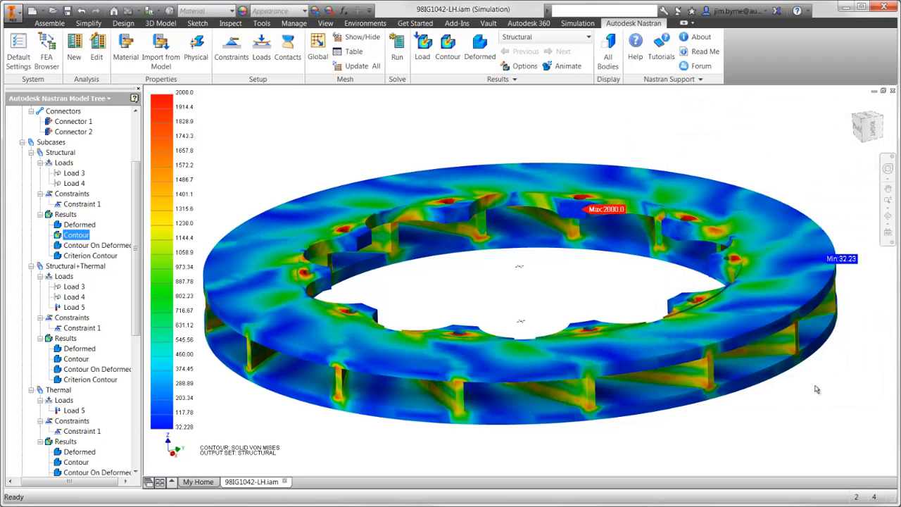
Set the Structural+Thermal subcase's contour to SOLID VON MISES with a specified data maximum of 2000.
right_click(76, 359)
click(88, 369)
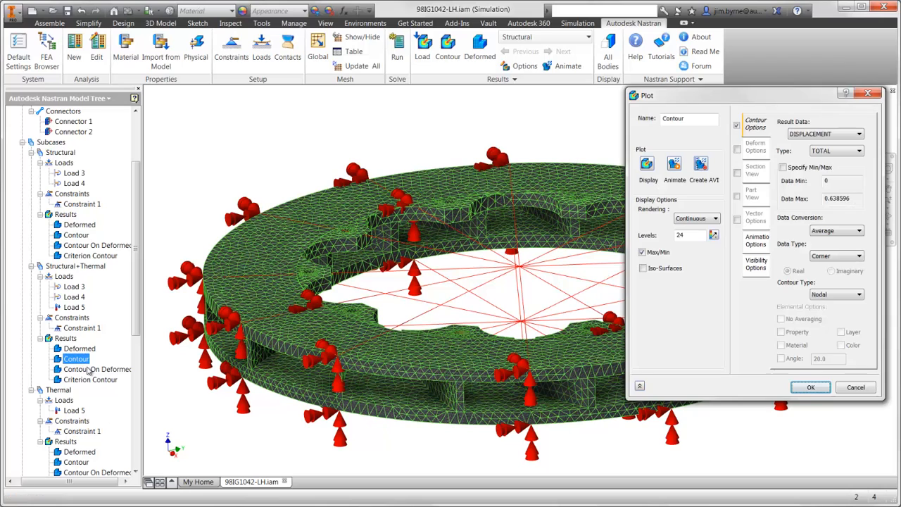
click(817, 134)
click(827, 320)
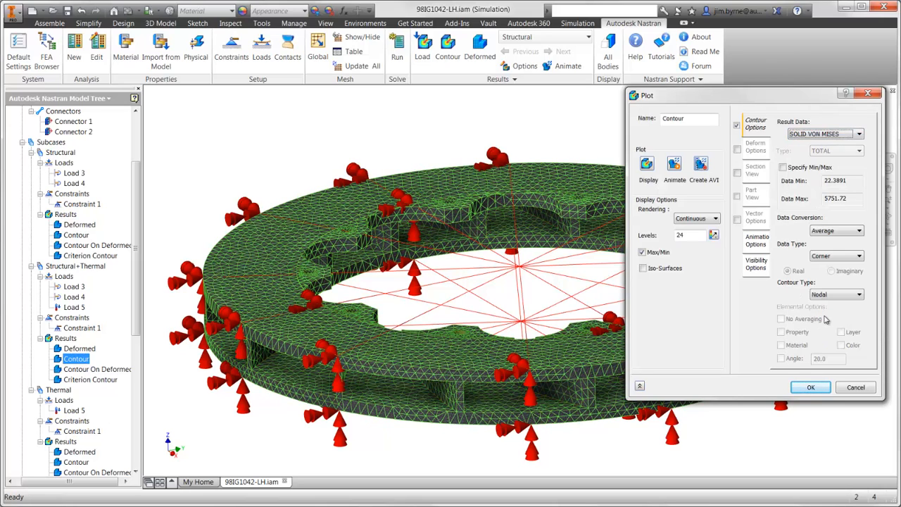
click(782, 167)
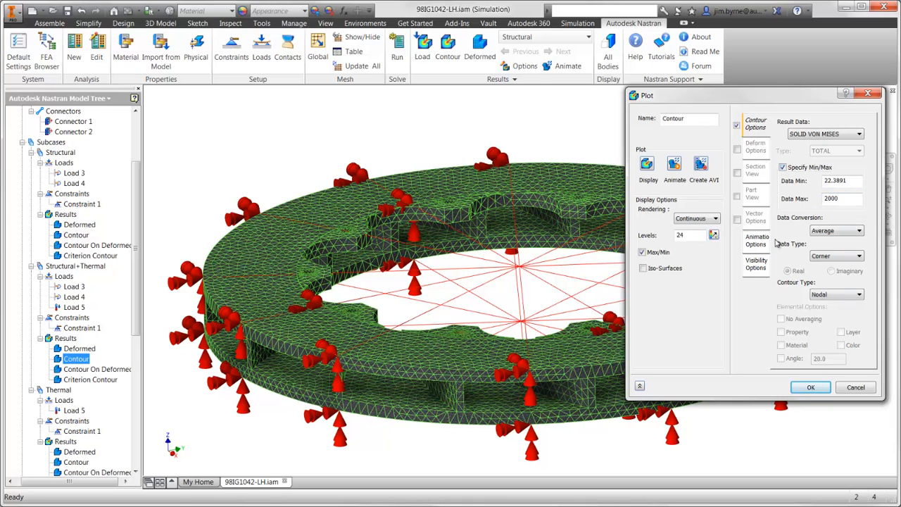
Hide all visibility items in the Structural+Thermal plot, then display the stress contour and inspect it around the disc.
click(757, 264)
click(838, 267)
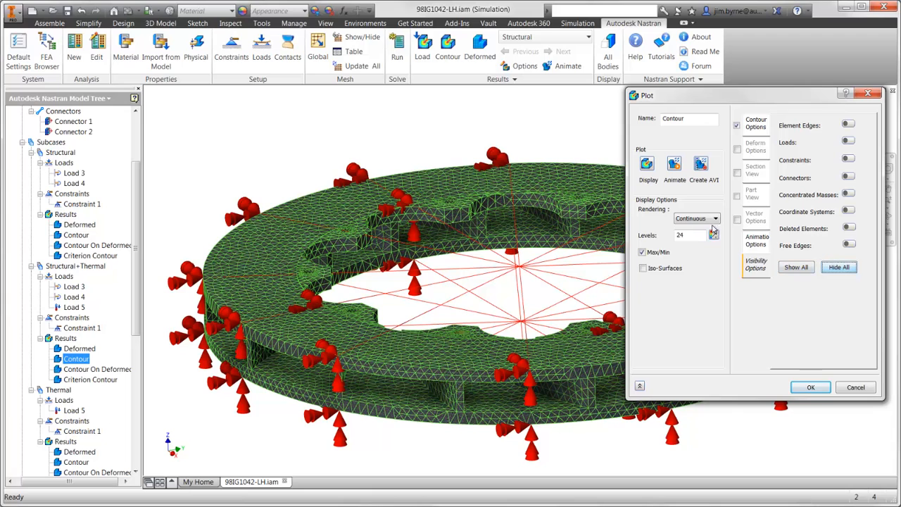
click(647, 164)
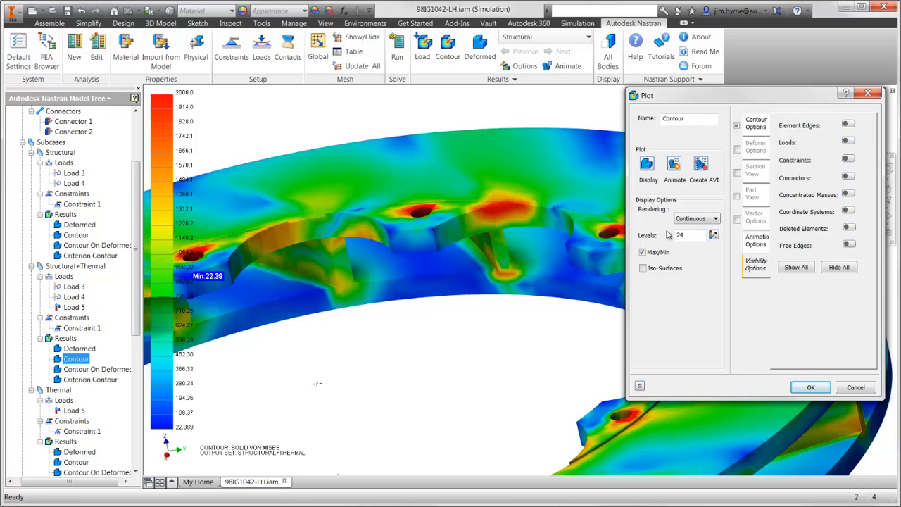
click(797, 388)
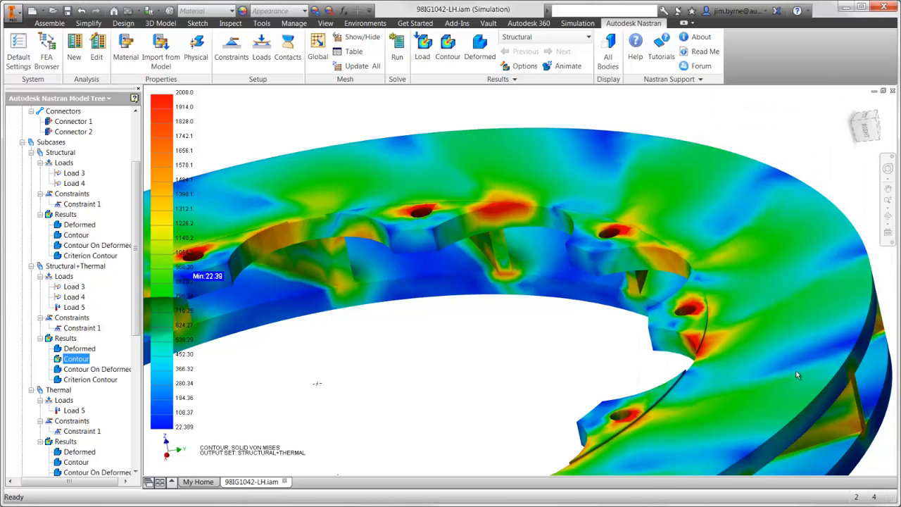
click(853, 104)
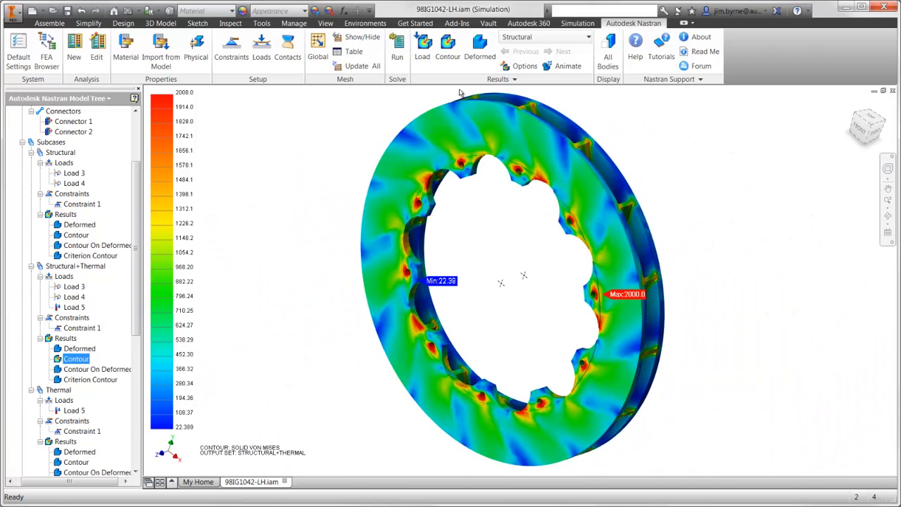
Activate the assembly's Master level of detail and open the disc part 09.5682.5464 for editing in its own window.
click(49, 50)
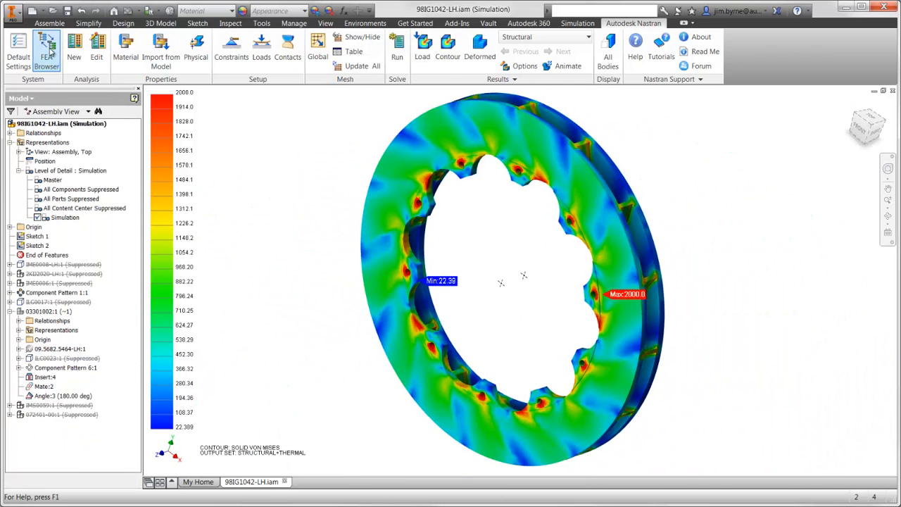
double_click(52, 181)
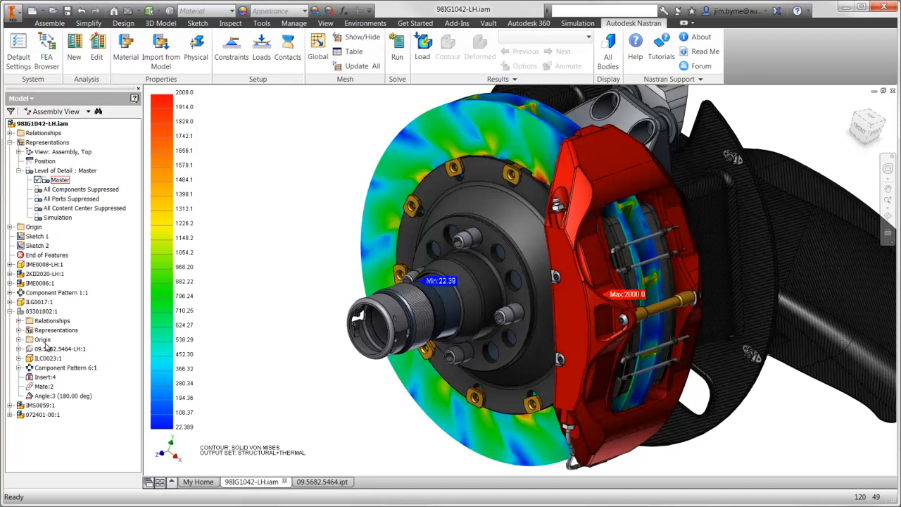
right_click(46, 347)
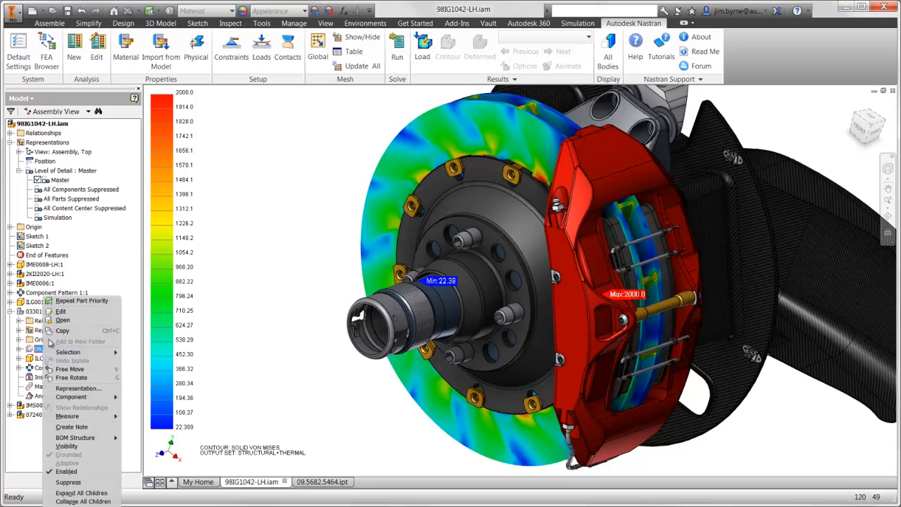
click(51, 343)
Increase the number of vanes around the brake disc by changing the occurrence count of Circular Pattern1.
double_click(47, 198)
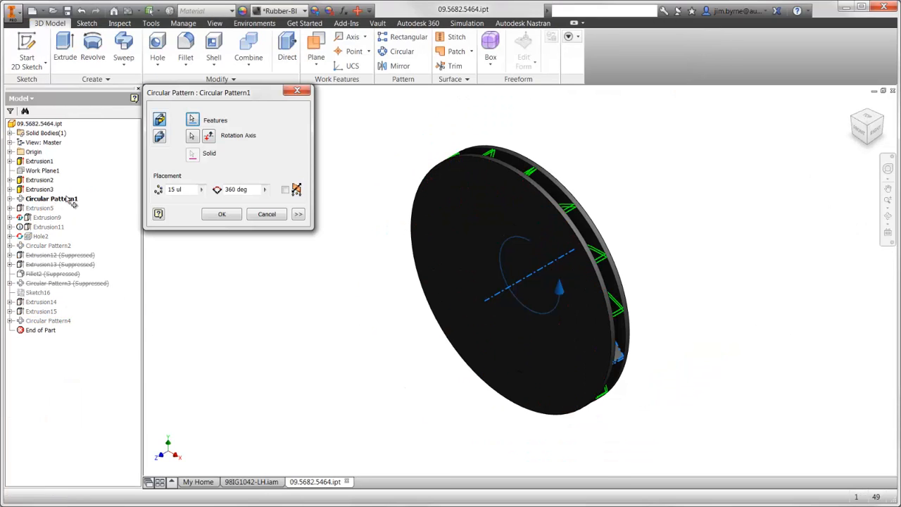
double_click(169, 190)
text(3)
key(Return)
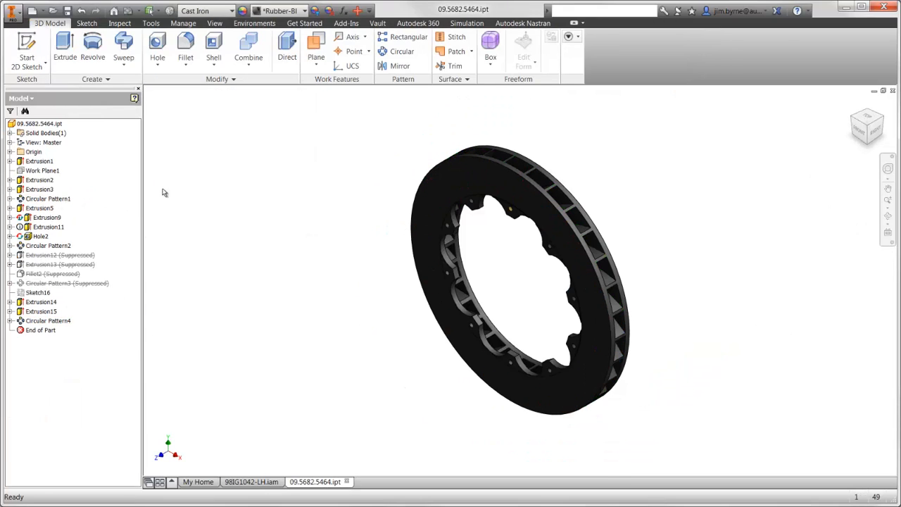
Return to the 98IG1042-LH.iam assembly and activate its Simulation level of detail, with the Nastran model tree shown.
click(243, 482)
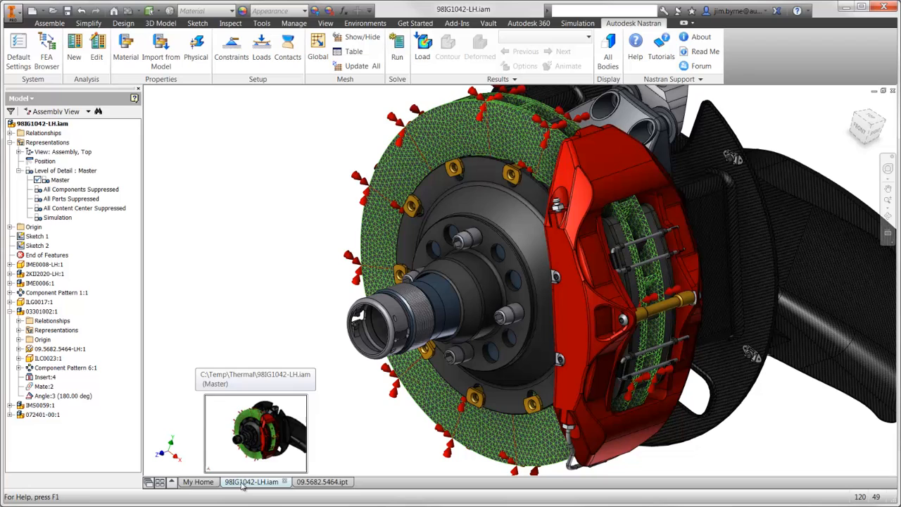
double_click(58, 217)
click(40, 62)
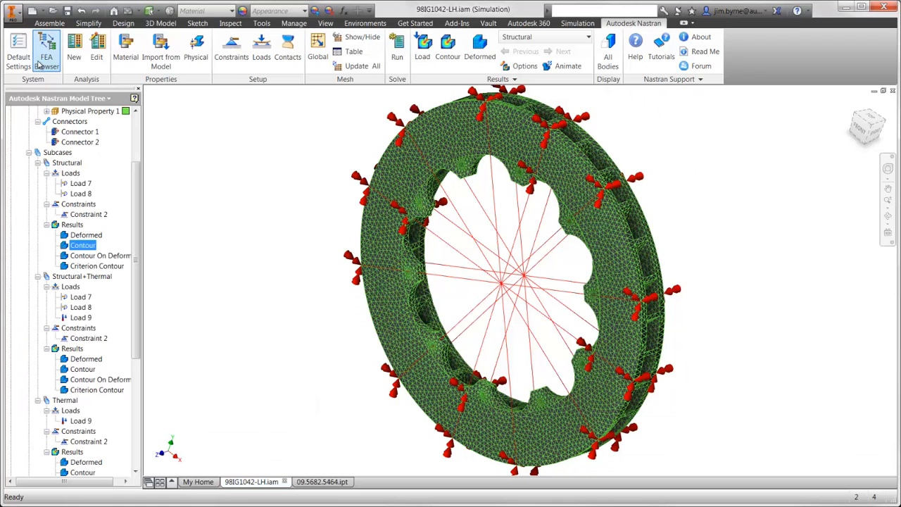
Display the redesigned disc's Structural+Thermal SOLID VON MISES contour plot and inspect the stress around the bolt holes and vanes.
right_click(83, 371)
click(97, 373)
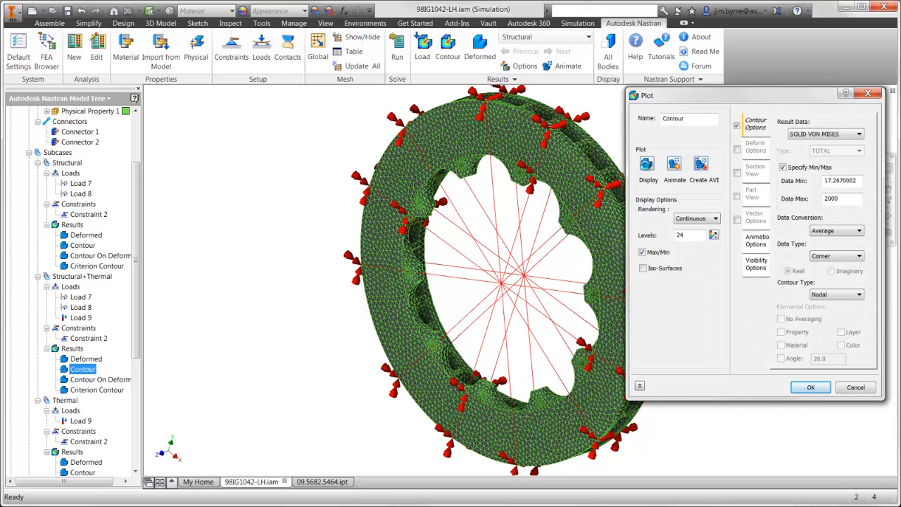
click(647, 165)
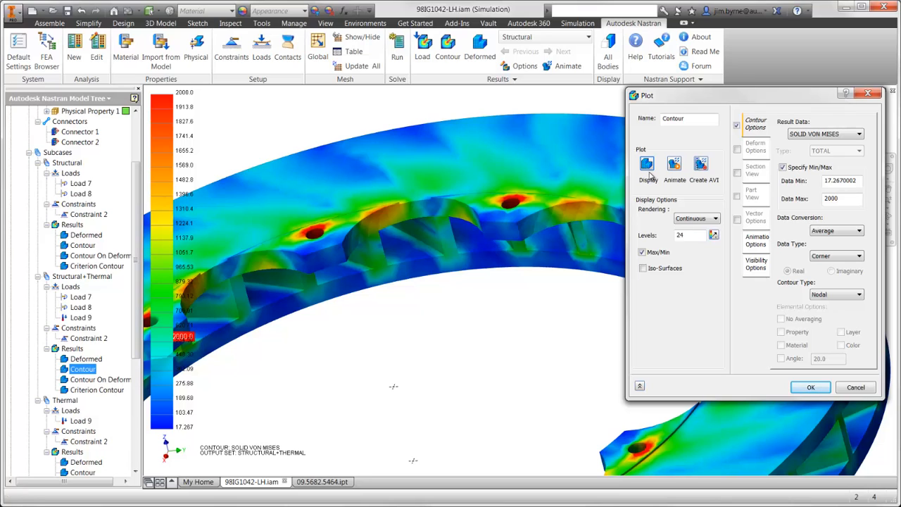
click(811, 388)
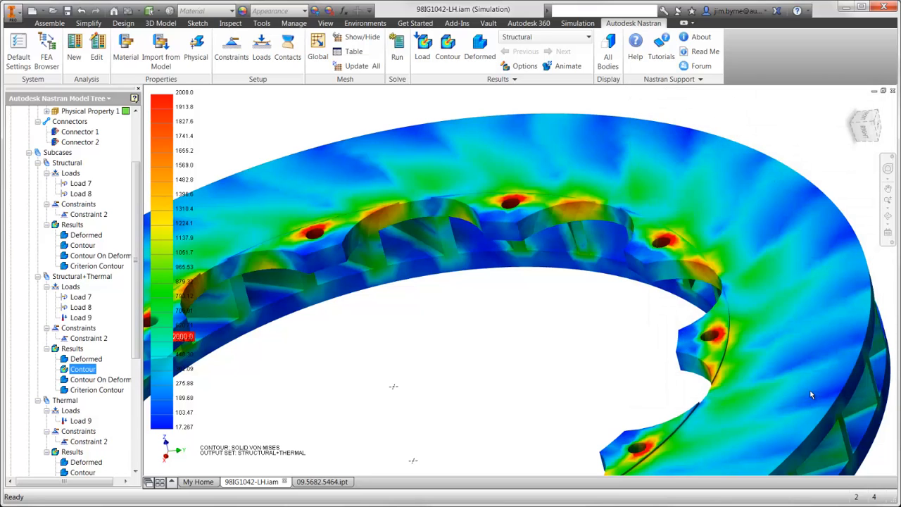
click(854, 110)
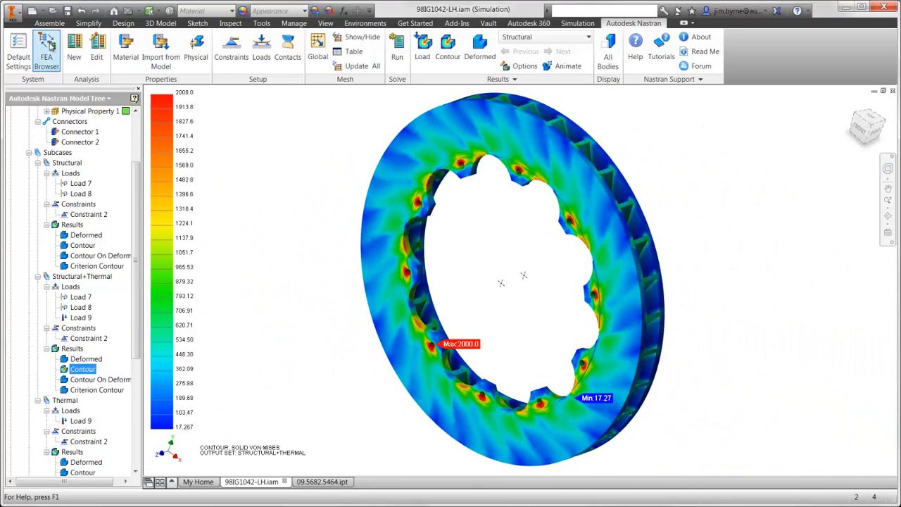
Switch back to the assembly browser and activate the Master level of detail.
click(46, 53)
double_click(54, 181)
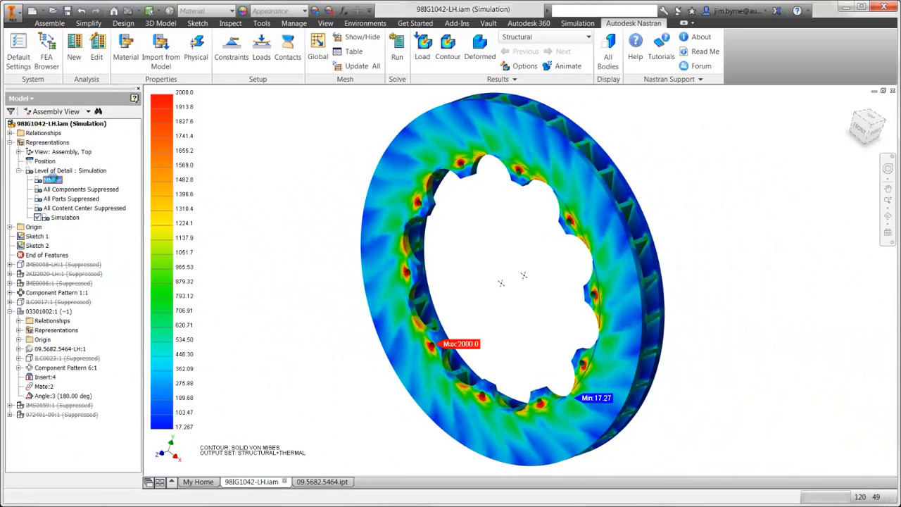